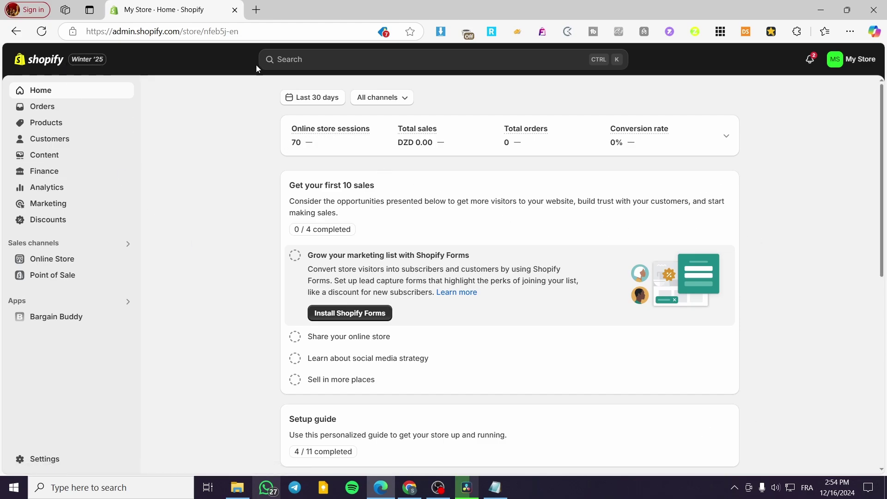
Search the Shopify App Store for 'Ai Marketing'.
{"action": "left_click", "coordinate": [283, 61]}
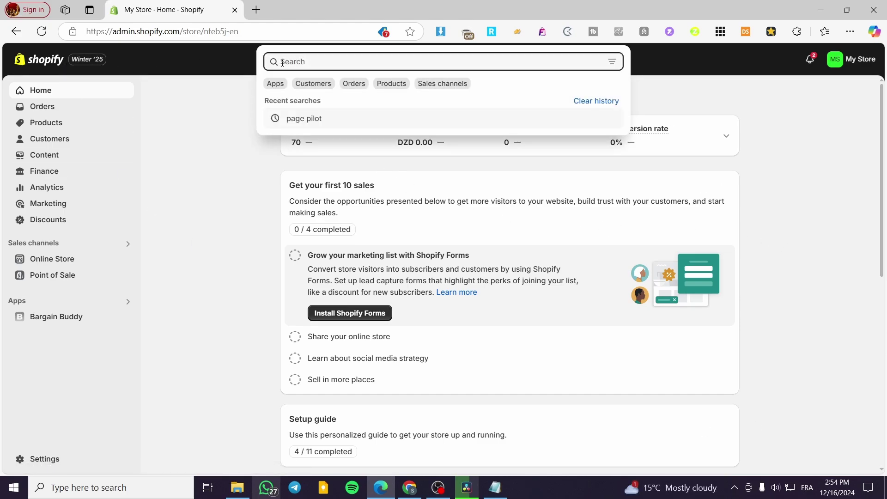
{"action": "type", "text": "Ai"}
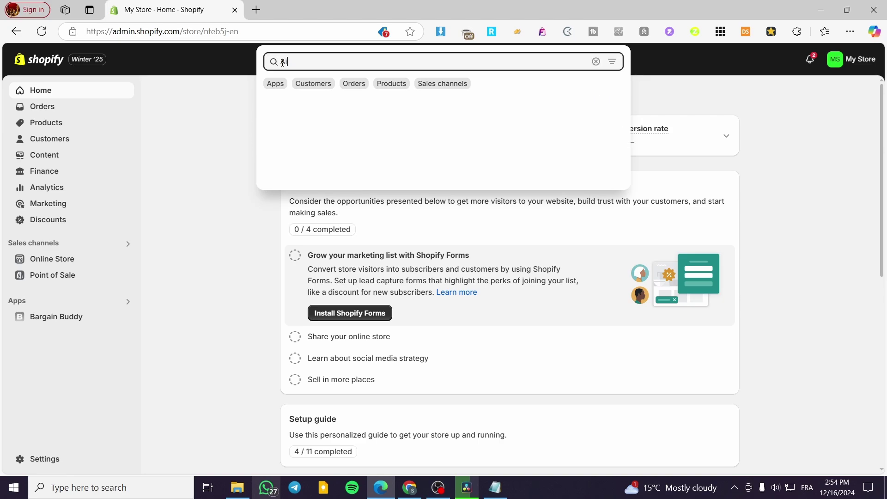
{"action": "type", "text": " Marketing"}
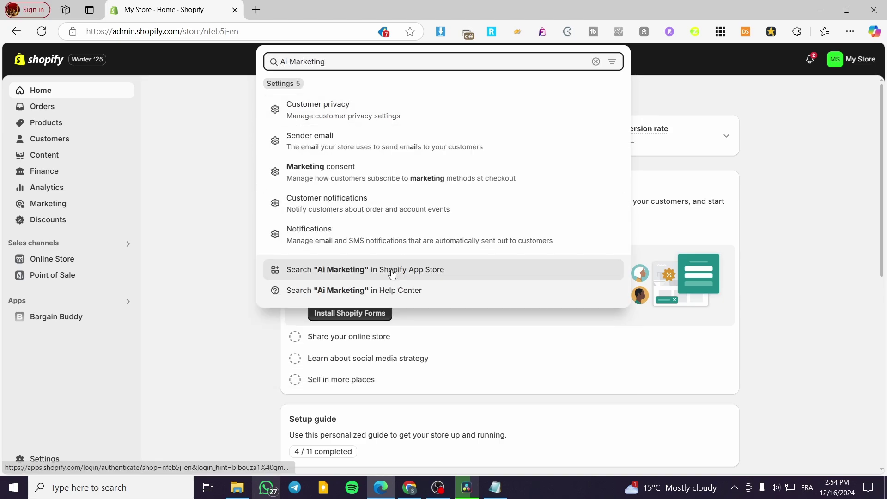
{"action": "left_click", "coordinate": [393, 273]}
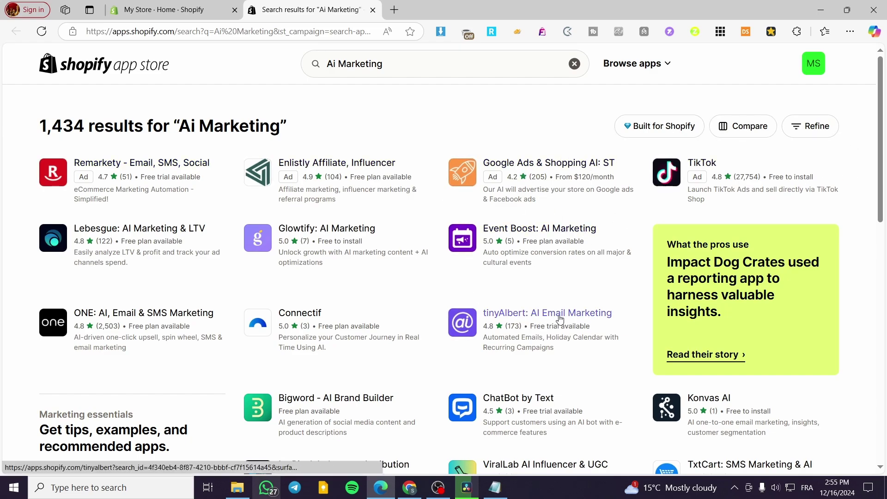
Browse the 1,434 results, then replace the query with 'Mailch'.
{"action": "scroll", "coordinate": [547, 324], "scroll_direction": "down", "scroll_amount": 3}
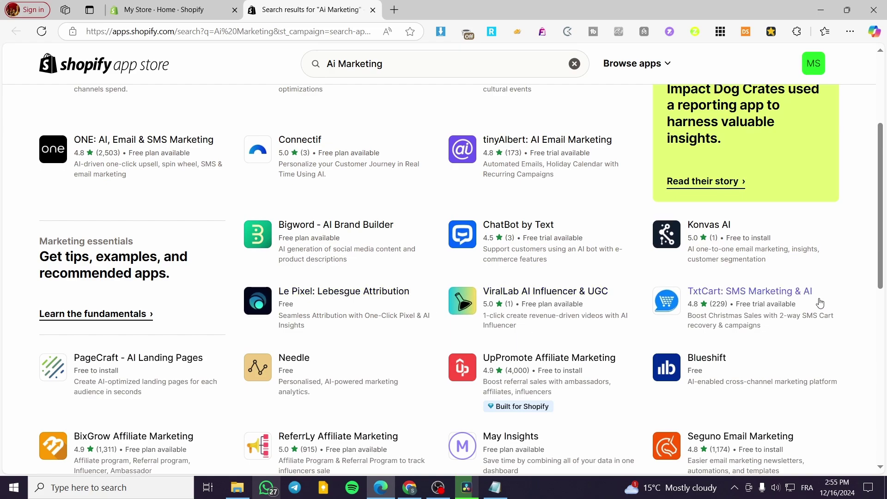
{"action": "scroll", "coordinate": [325, 322], "scroll_direction": "up", "scroll_amount": 3}
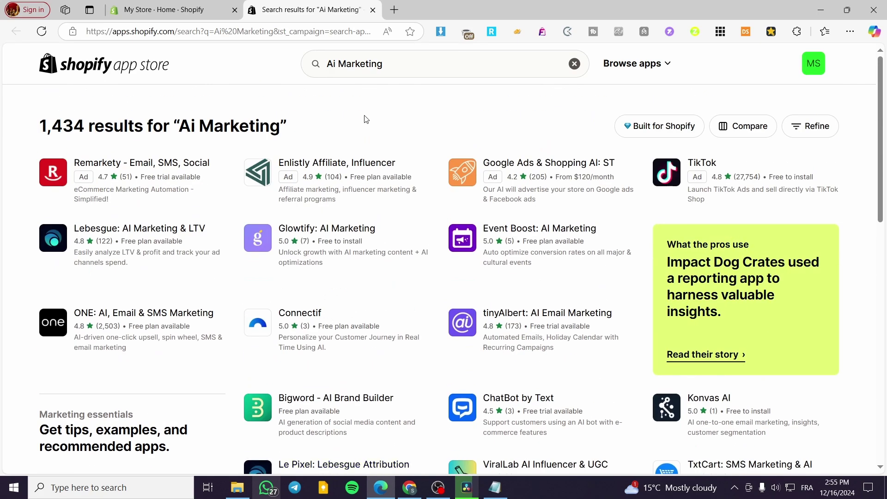
{"action": "left_click", "coordinate": [575, 64]}
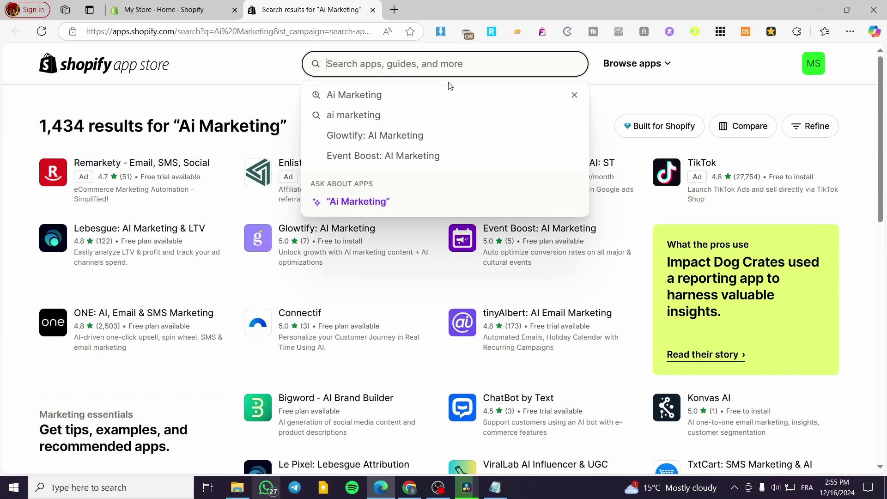
{"action": "type", "text": "Mail"}
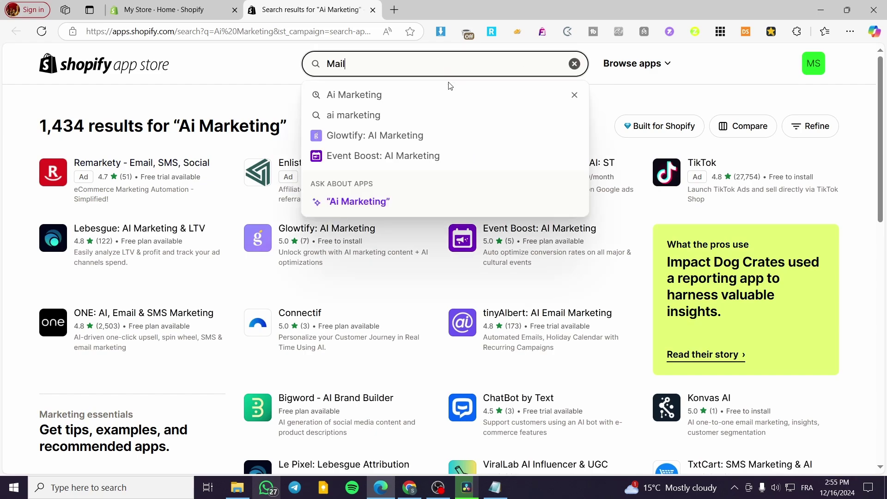
{"action": "type", "text": "ch"}
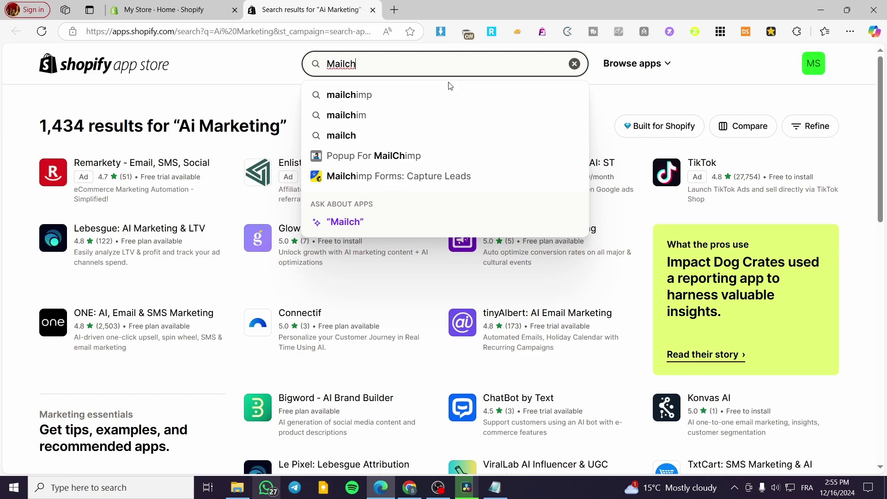
Search for mailchimp and open the Mailchimp: Email & SMS page in a new tab.
{"action": "left_click", "coordinate": [449, 88]}
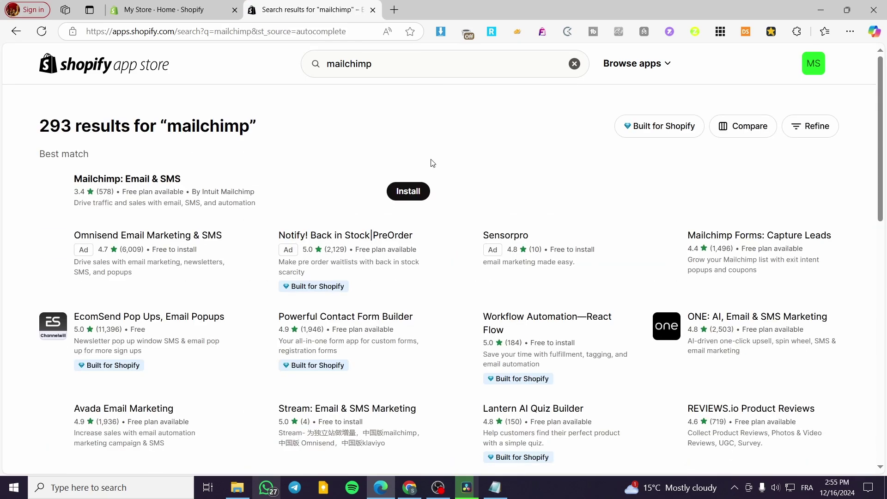
{"action": "right_click", "coordinate": [155, 181]}
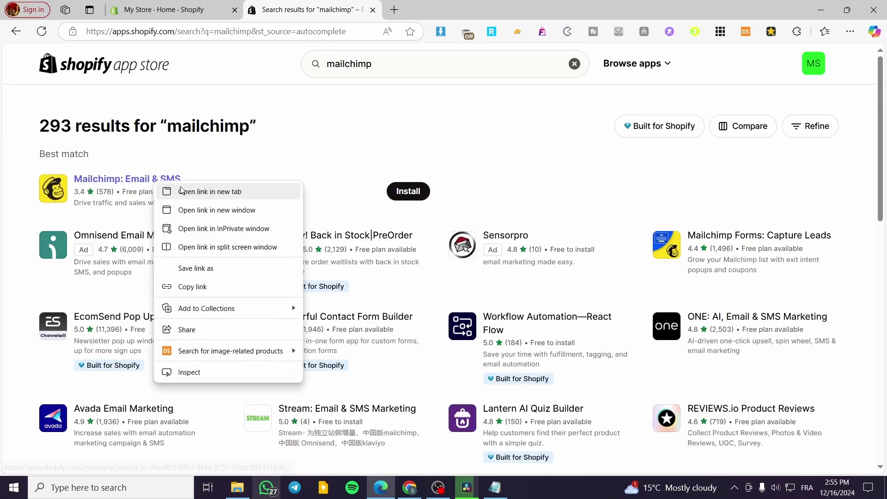
{"action": "left_click", "coordinate": [181, 190]}
Search for klaviyo, open Klaviyo: Email Marketing & SMS, then return to the Mailchimp tab.
{"action": "left_click", "coordinate": [580, 65]}
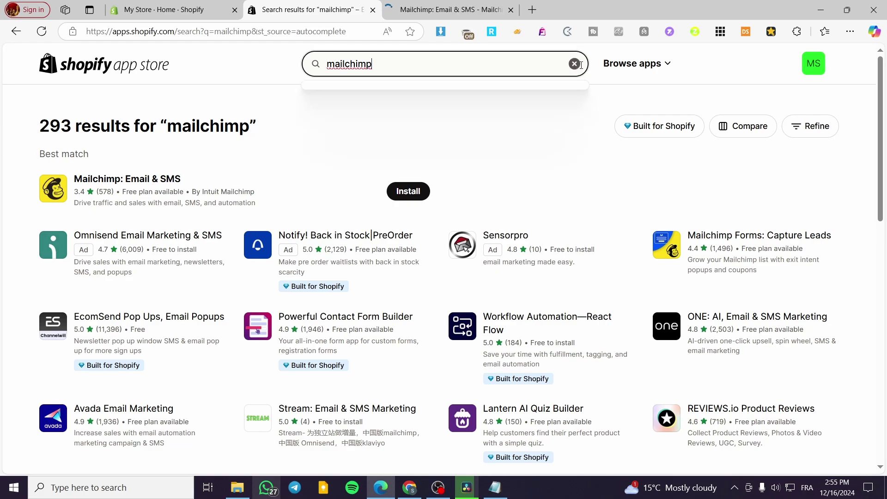
{"action": "type", "text": "Klaviyo"}
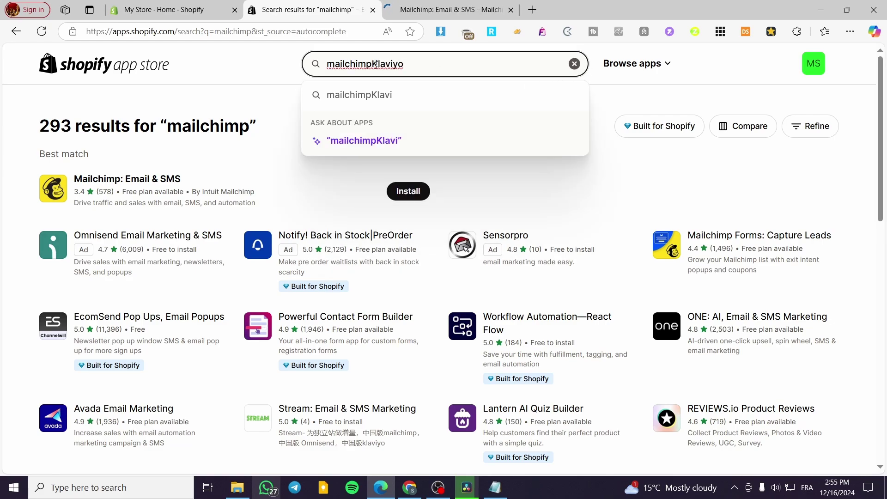
{"action": "left_click_drag", "start_coordinate": [372, 64], "coordinate": [268, 73]}
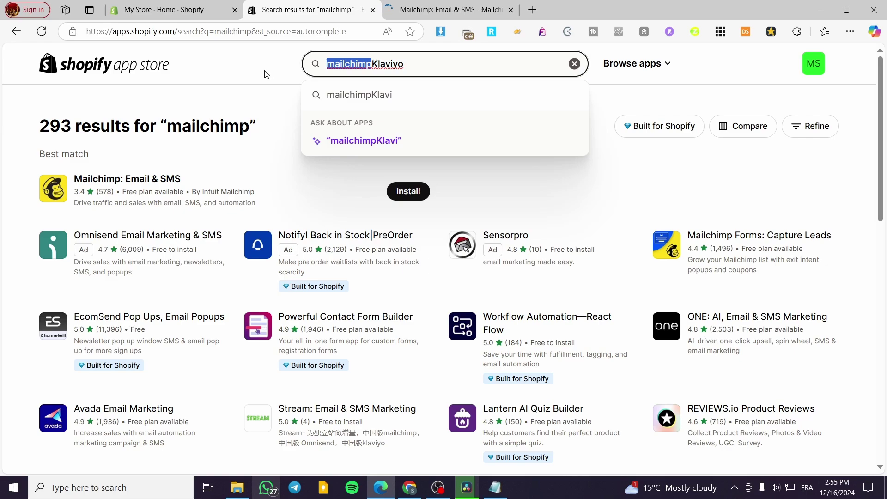
{"action": "key", "text": "BackSpace"}
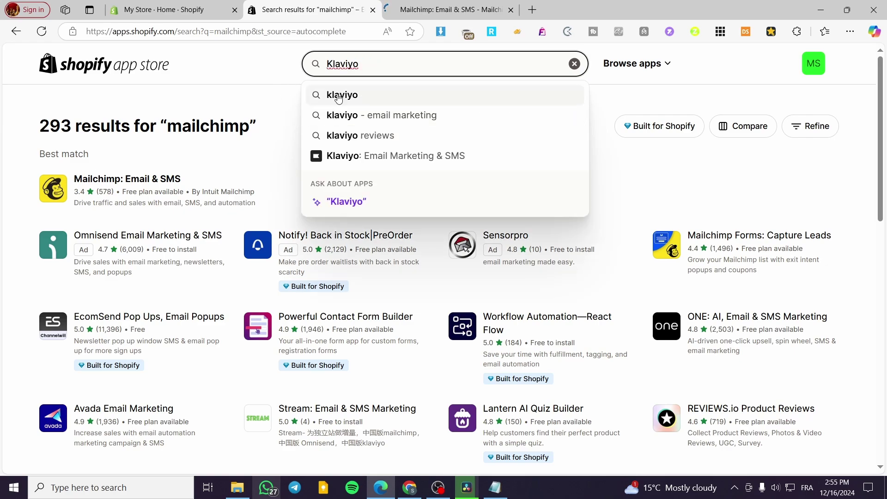
{"action": "left_click", "coordinate": [384, 103]}
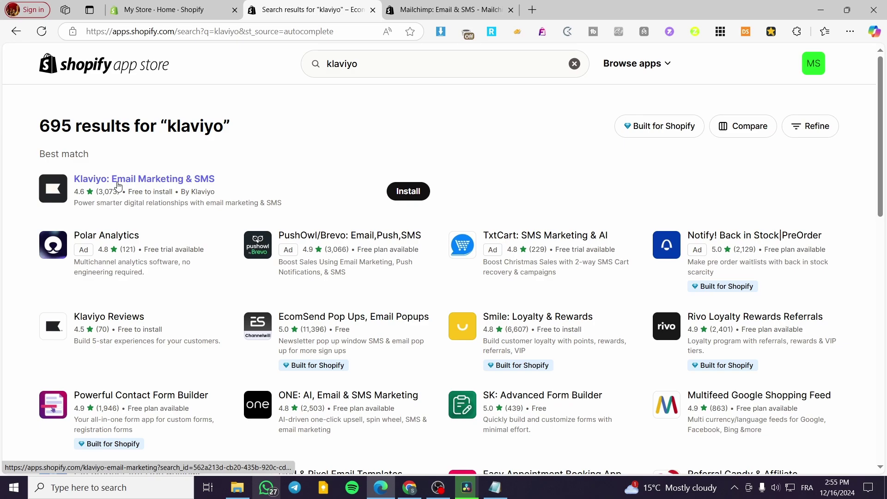
{"action": "left_click", "coordinate": [117, 185]}
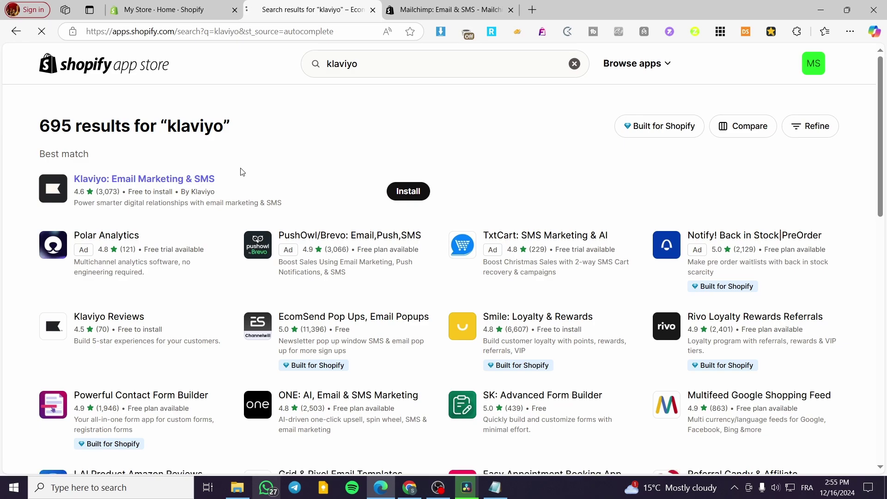
{"action": "key", "text": "ctrl+Tab"}
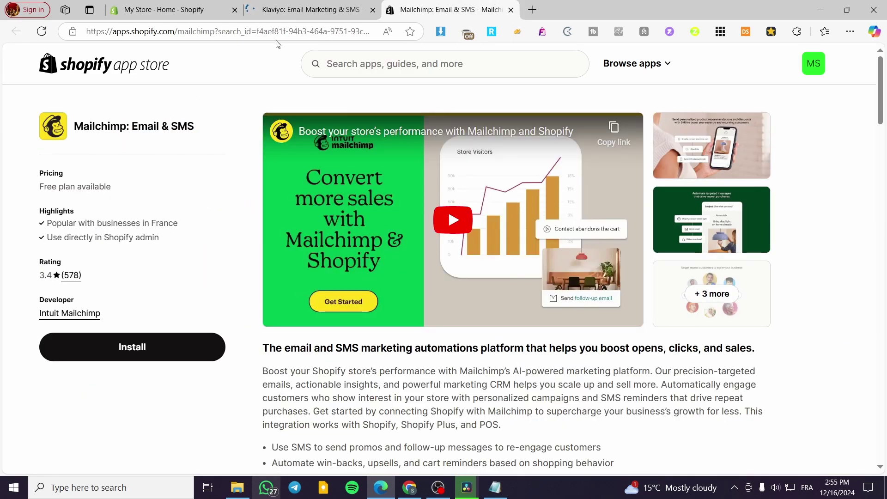
Flip between the Klaviyo and Mailchimp listing tabs to compare the two apps.
{"action": "left_click", "coordinate": [318, 6]}
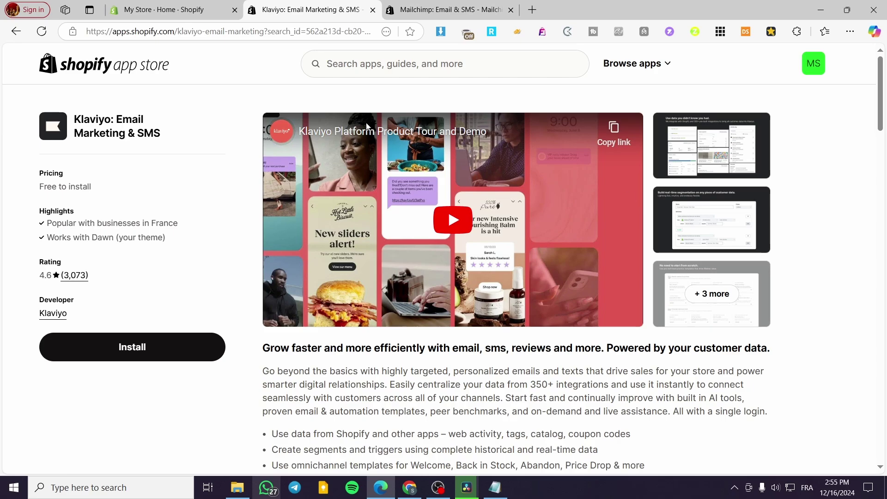
{"action": "left_click", "coordinate": [462, 10]}
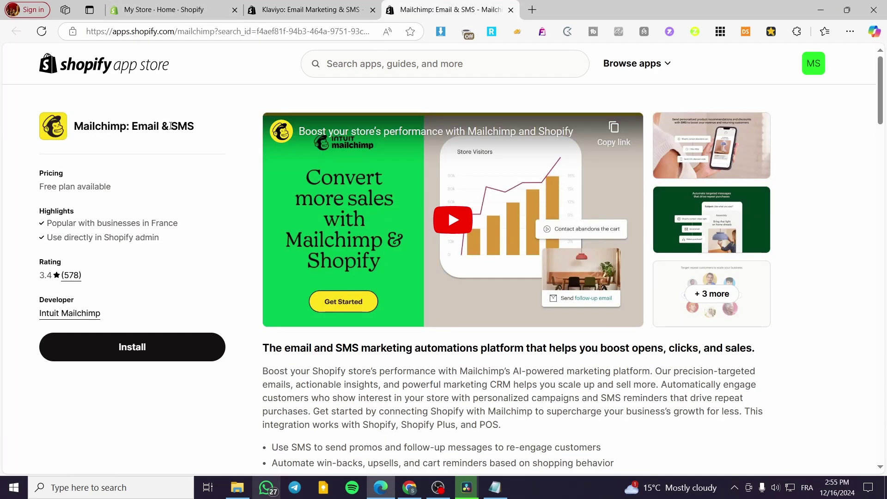
{"action": "left_click", "coordinate": [340, 14]}
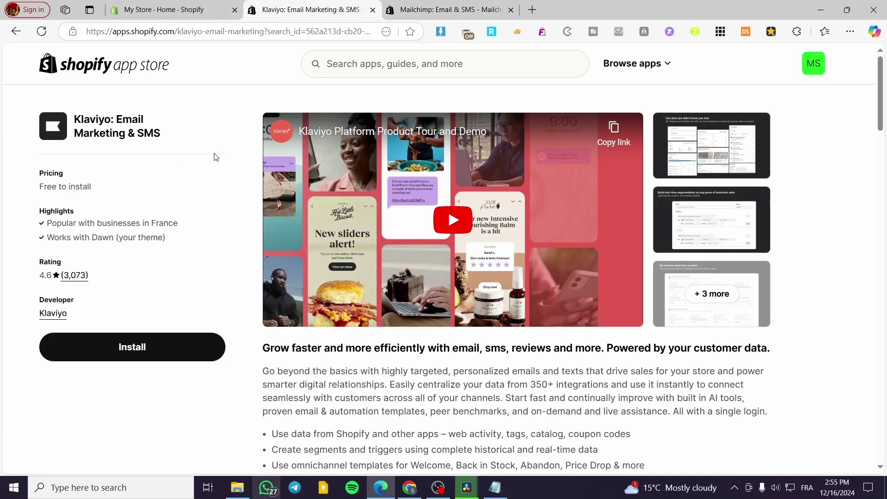
{"action": "left_click", "coordinate": [447, 6]}
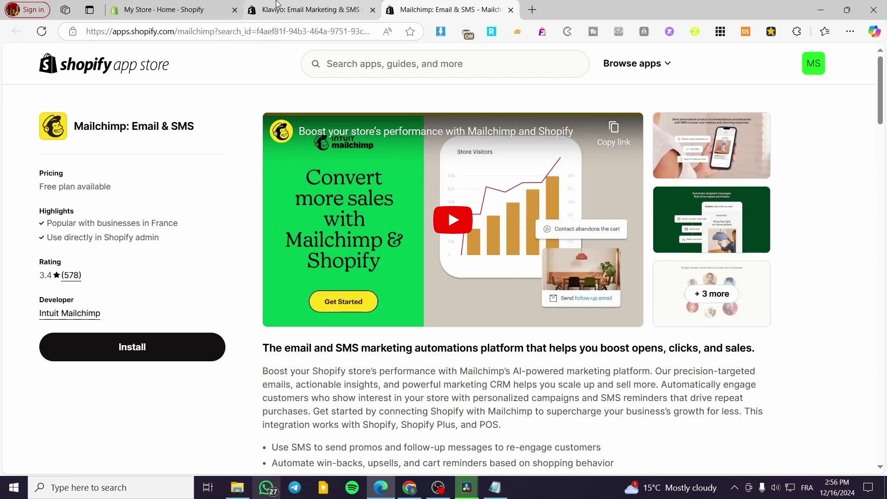
{"action": "left_click", "coordinate": [296, 6]}
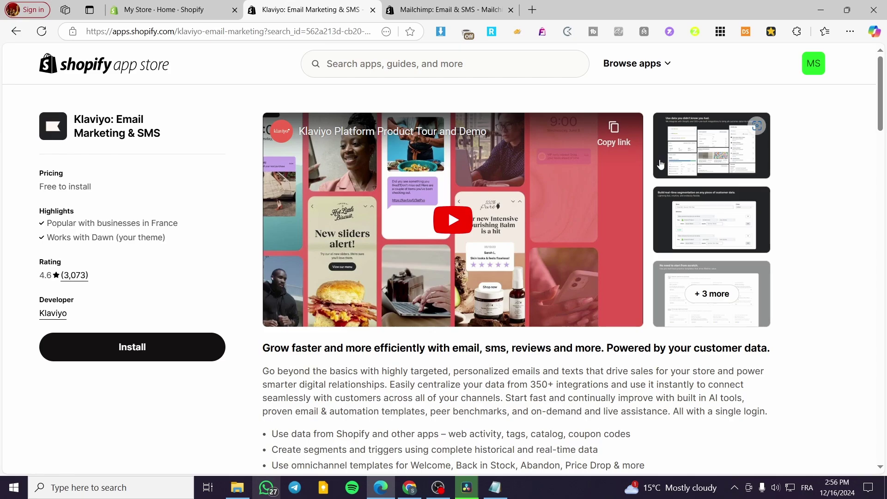
Inspect the first Klaviyo screenshot enlarged, then start installing Mailchimp: Email & SMS.
{"action": "left_click", "coordinate": [708, 158]}
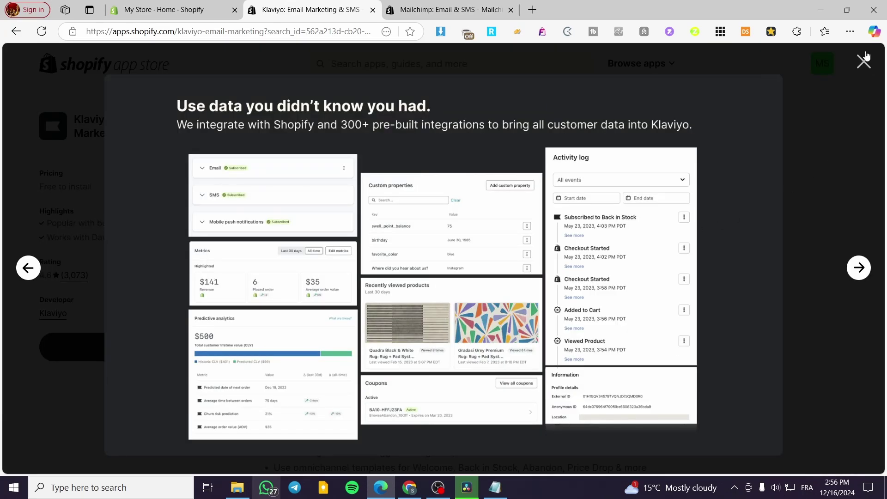
{"action": "left_click", "coordinate": [864, 60]}
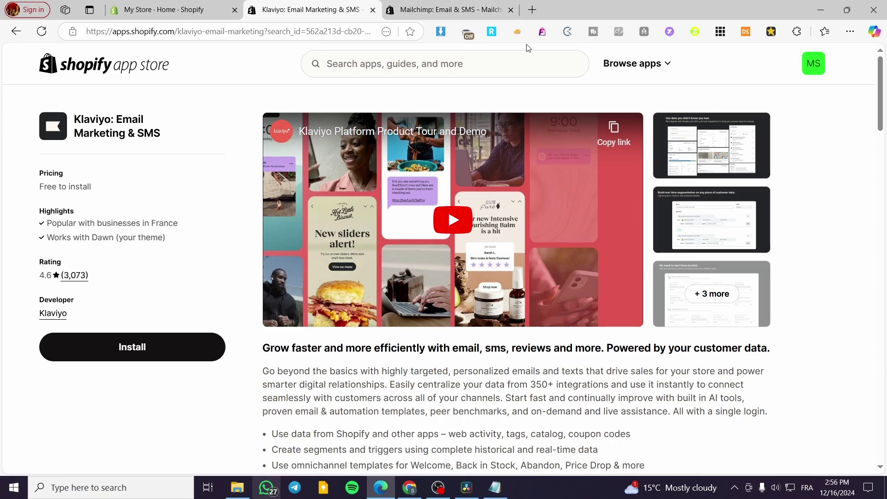
{"action": "left_click", "coordinate": [441, 13]}
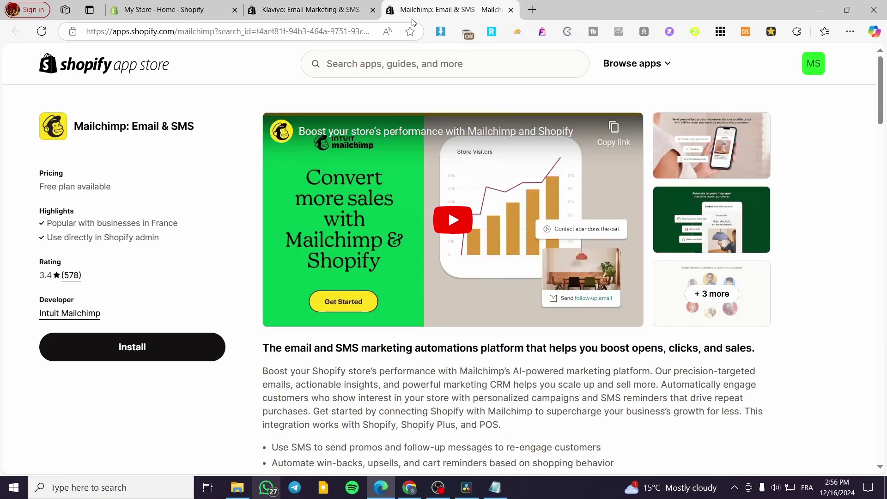
{"action": "left_click", "coordinate": [125, 358]}
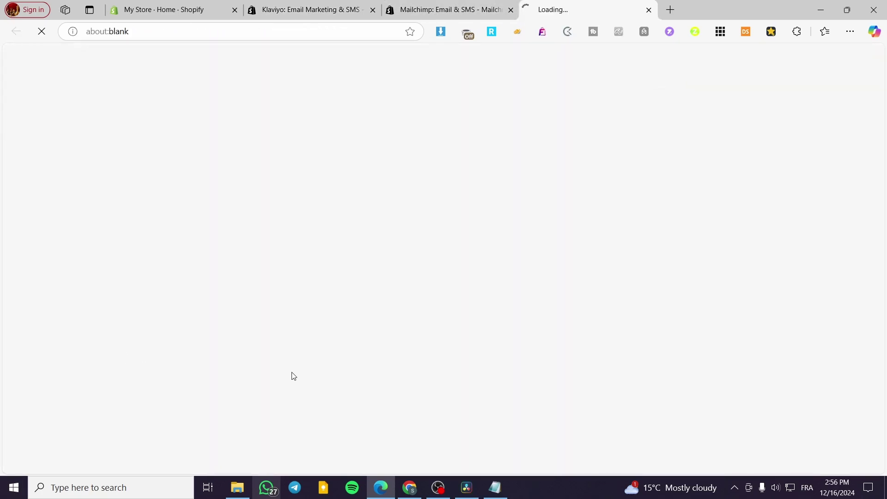
Close the Klaviyo listing tab and approve installing Mailchimp: Email & SMS on My Store.
{"action": "left_click", "coordinate": [319, 10]}
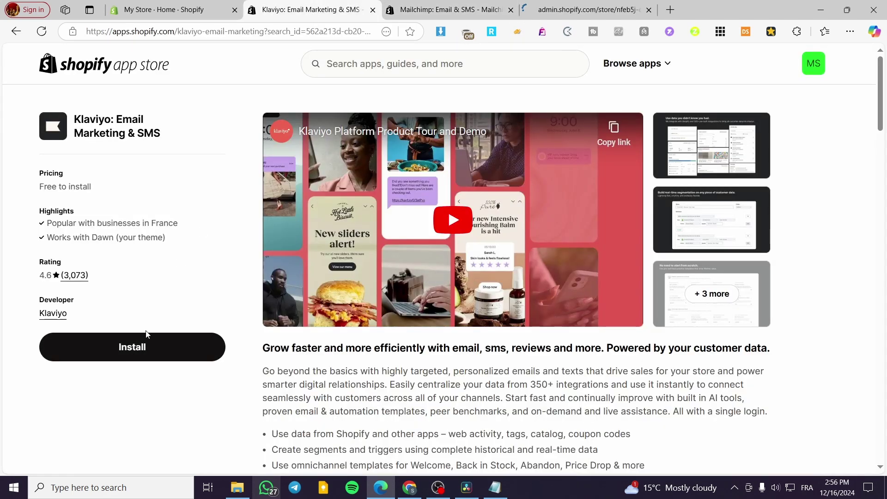
{"action": "left_click", "coordinate": [372, 10]}
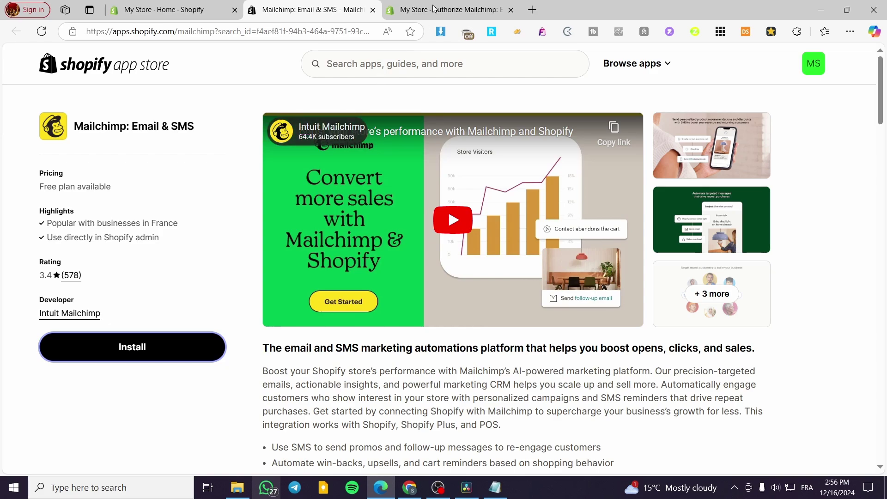
{"action": "left_click", "coordinate": [417, 10]}
{"action": "left_click", "coordinate": [661, 314]}
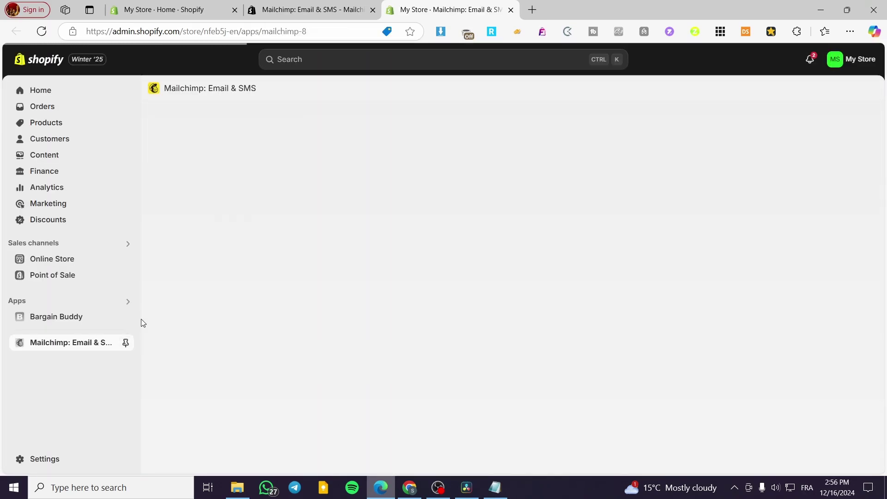
Pin the Mailchimp app, log in to the existing account and sync store data.
{"action": "left_click", "coordinate": [125, 342]}
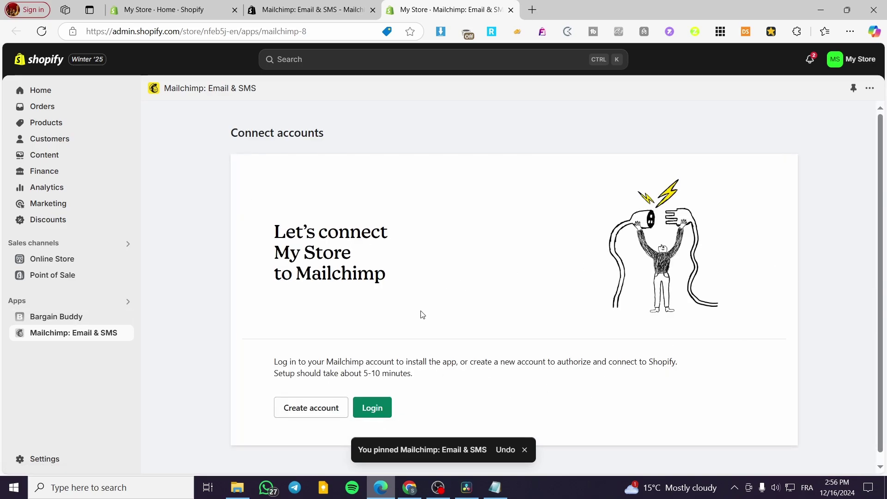
{"action": "left_click", "coordinate": [377, 415]}
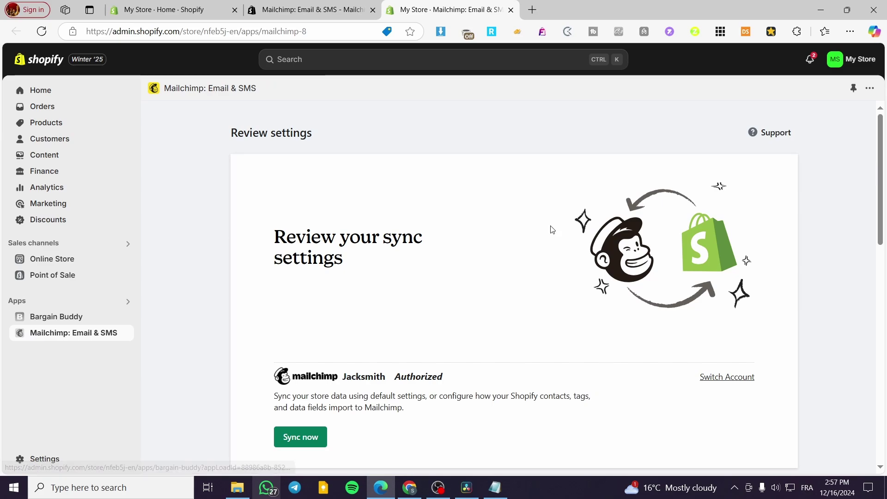
{"action": "scroll", "coordinate": [849, 270], "scroll_direction": "down", "scroll_amount": 1}
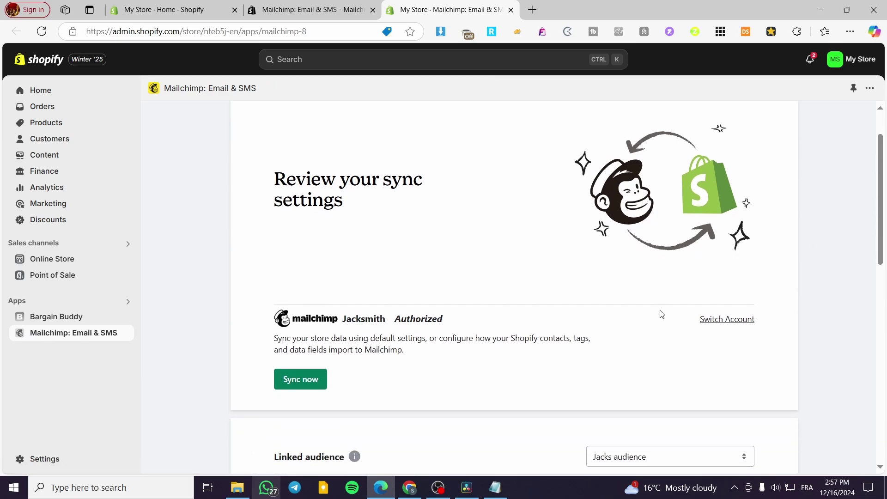
{"action": "left_click", "coordinate": [295, 387]}
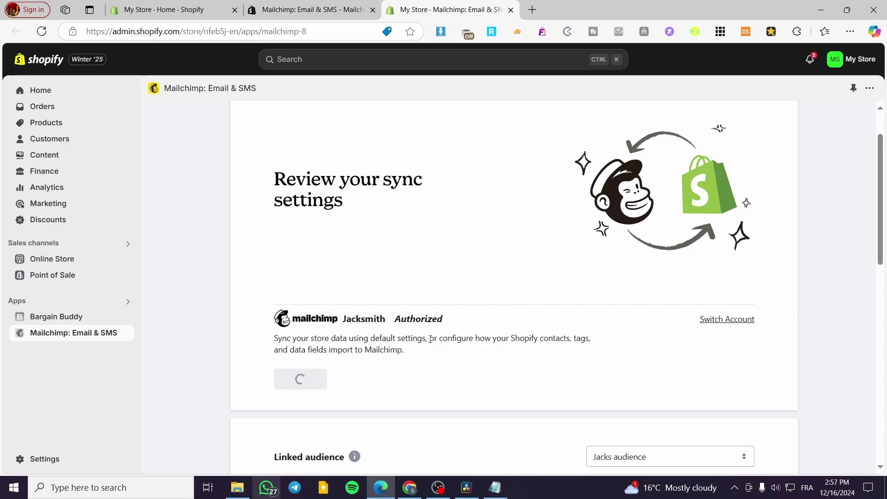
Scroll through Mailchimp's Sync overview to review the sync.
{"action": "scroll", "coordinate": [466, 362], "scroll_direction": "down", "scroll_amount": 3}
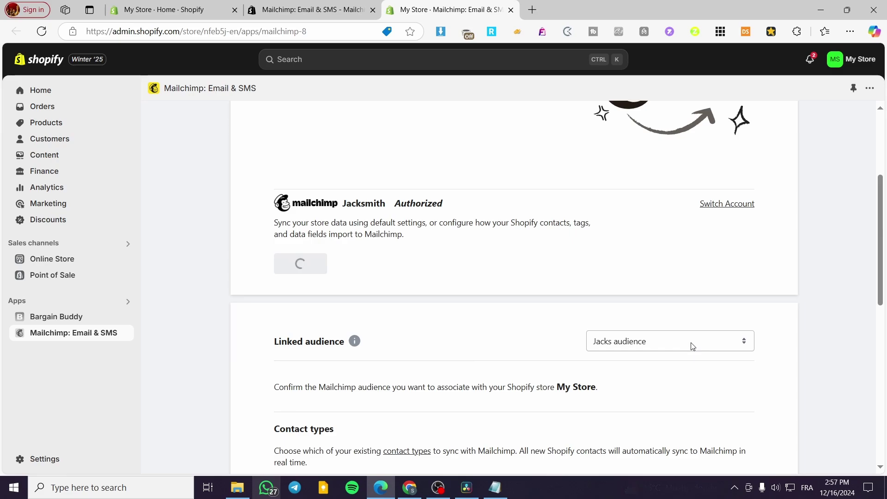
{"action": "scroll", "coordinate": [652, 329], "scroll_direction": "down", "scroll_amount": 3}
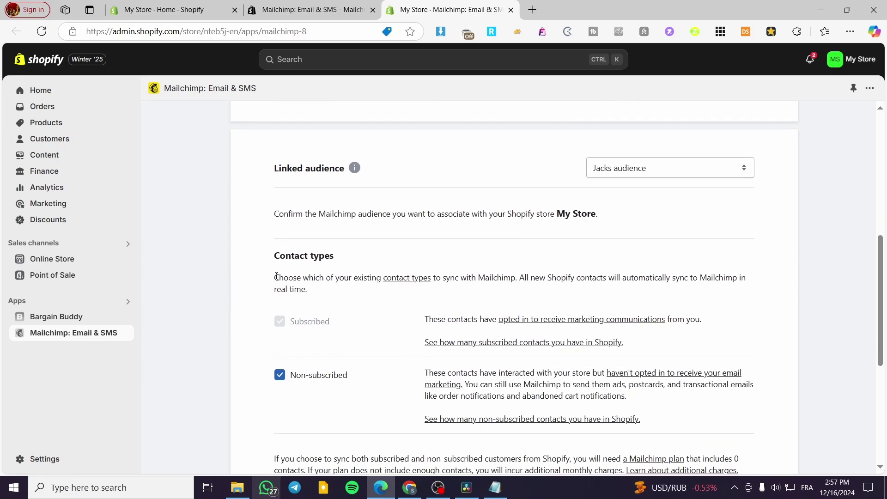
{"action": "scroll", "coordinate": [416, 305], "scroll_direction": "down", "scroll_amount": 3}
{"action": "scroll", "coordinate": [385, 307], "scroll_direction": "down", "scroll_amount": 3}
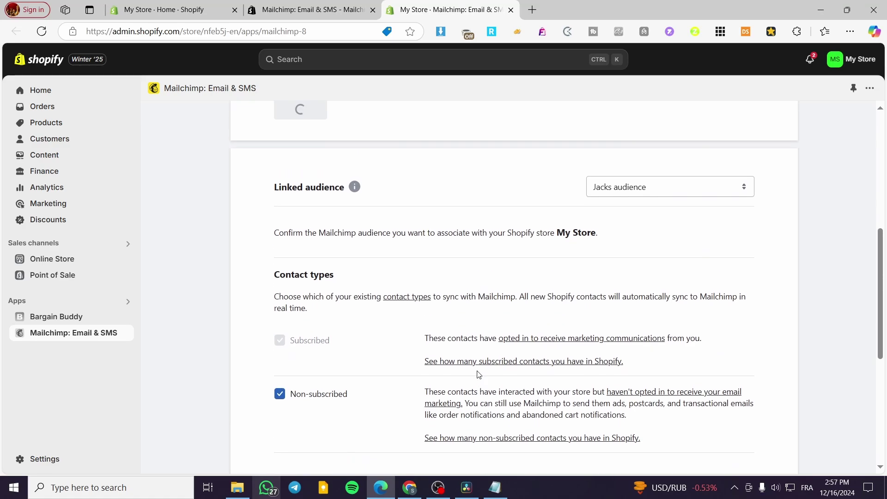
{"action": "scroll", "coordinate": [698, 387], "scroll_direction": "down", "scroll_amount": 7}
{"action": "scroll", "coordinate": [699, 387], "scroll_direction": "down", "scroll_amount": 4}
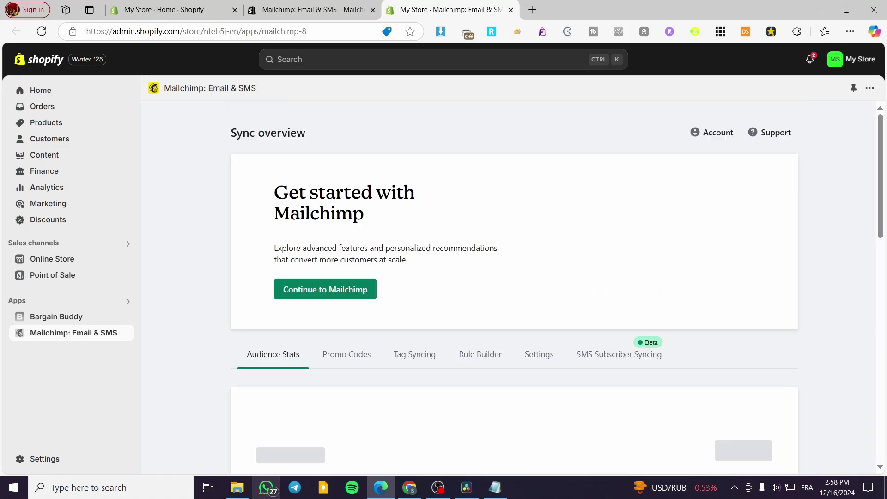
{"action": "scroll", "coordinate": [709, 330], "scroll_direction": "down", "scroll_amount": 3}
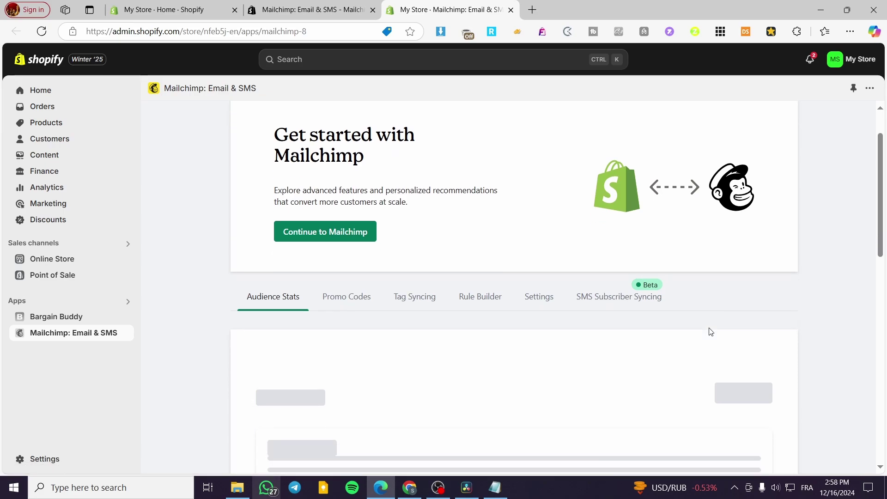
{"action": "scroll", "coordinate": [462, 270], "scroll_direction": "down", "scroll_amount": 6}
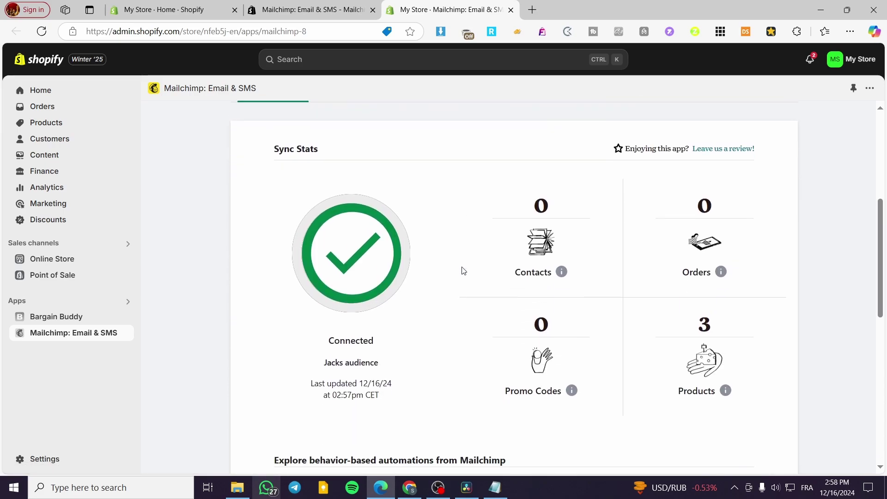
{"action": "scroll", "coordinate": [464, 275], "scroll_direction": "up", "scroll_amount": 10}
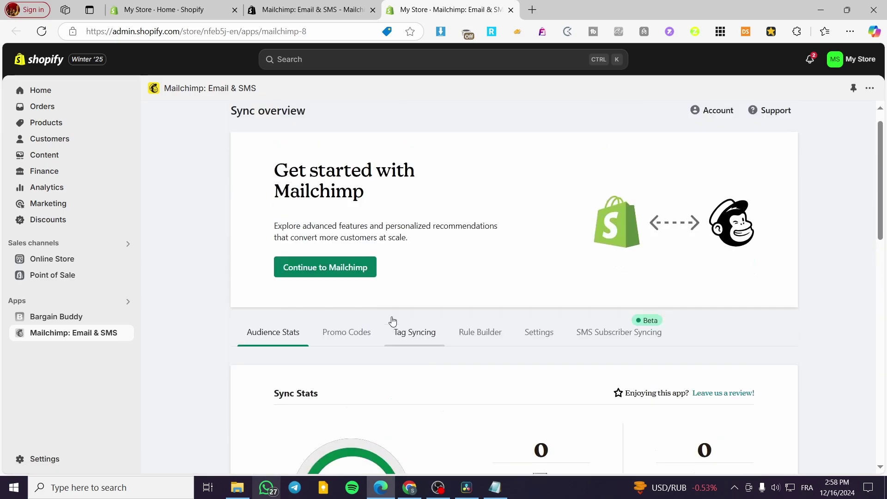
{"action": "left_click", "coordinate": [347, 358]}
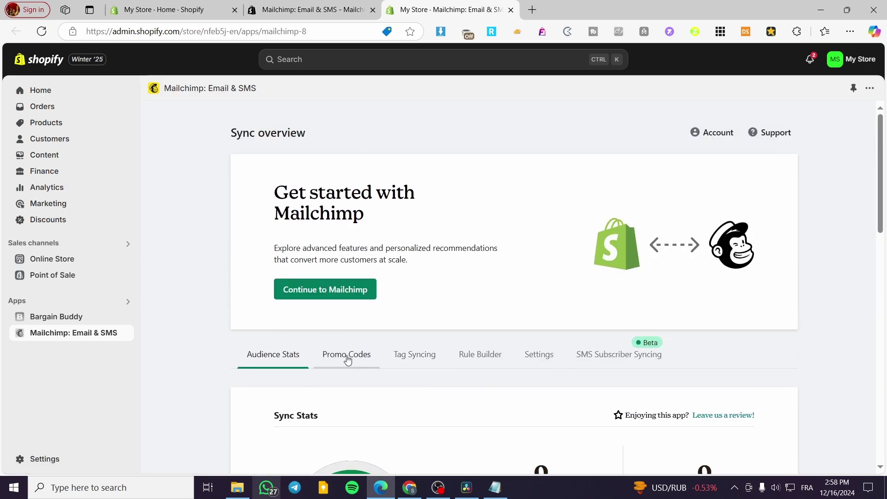
{"action": "left_click", "coordinate": [414, 356]}
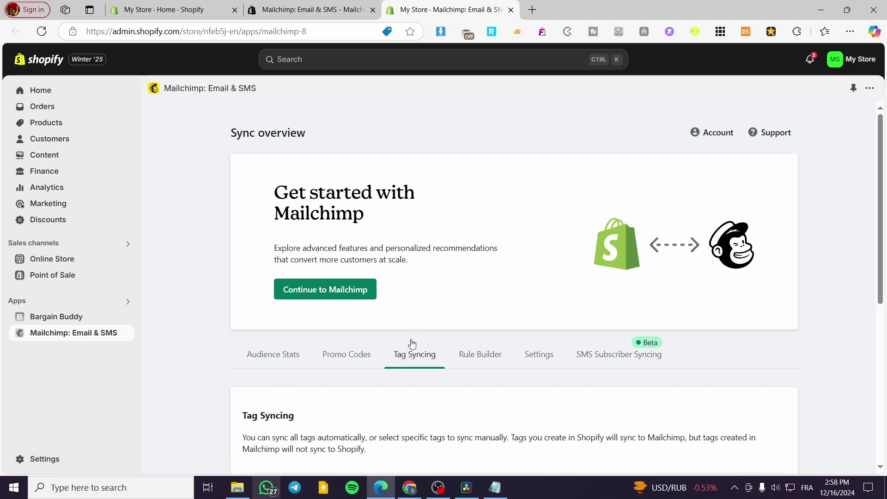
{"action": "left_click", "coordinate": [284, 350]}
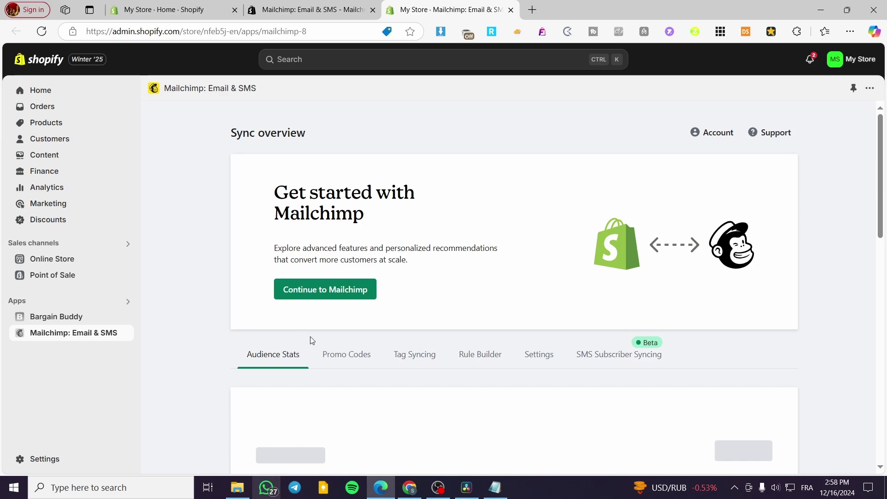
Open Mailchimp's Shopify integration page in a new tab via Continue to Mailchimp.
{"action": "left_click", "coordinate": [358, 299]}
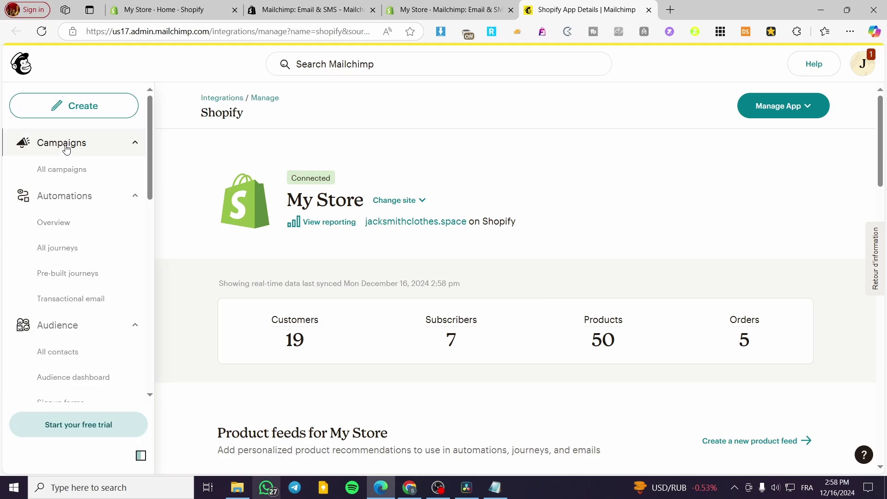
{"action": "mouse_move", "coordinate": [5, 159]}
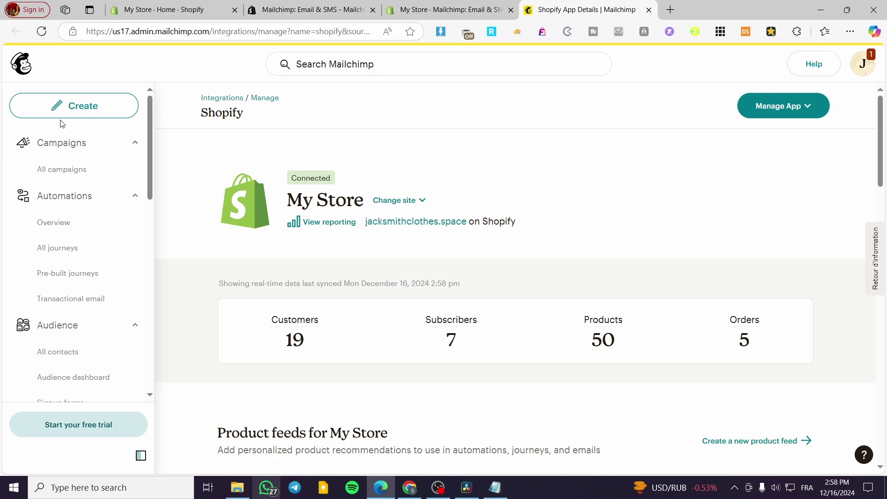
Start a new automation journey from Mailchimp's Create menu.
{"action": "left_click", "coordinate": [73, 112]}
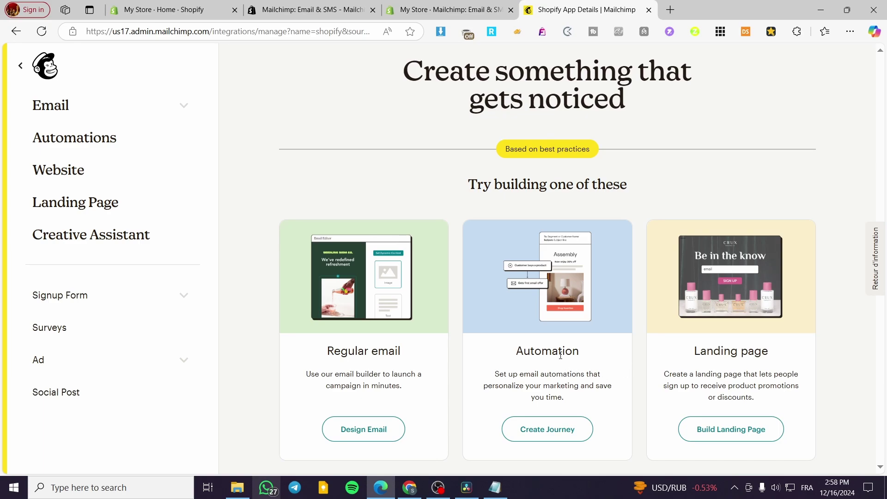
{"action": "left_click", "coordinate": [550, 433]}
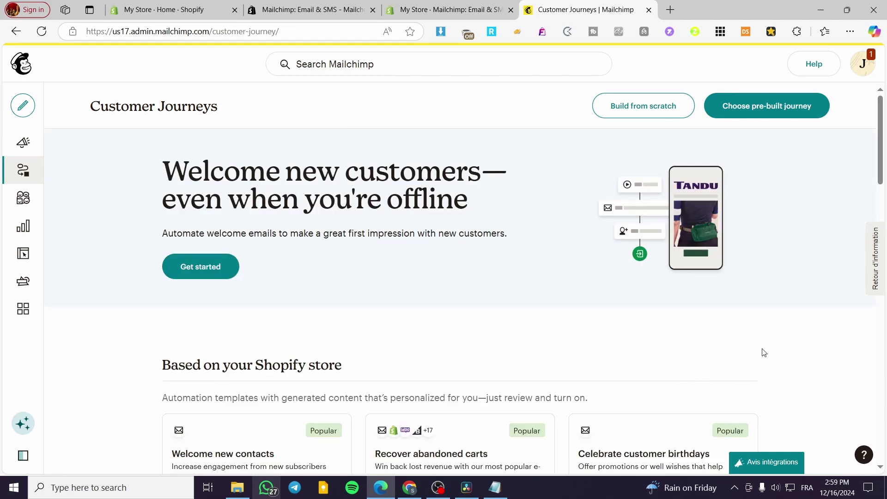
Scroll through the Customer Journeys overview and back up to the three draft birthday journeys.
{"action": "scroll", "coordinate": [764, 352], "scroll_direction": "down", "scroll_amount": 10}
{"action": "scroll", "coordinate": [294, 379], "scroll_direction": "down", "scroll_amount": 2}
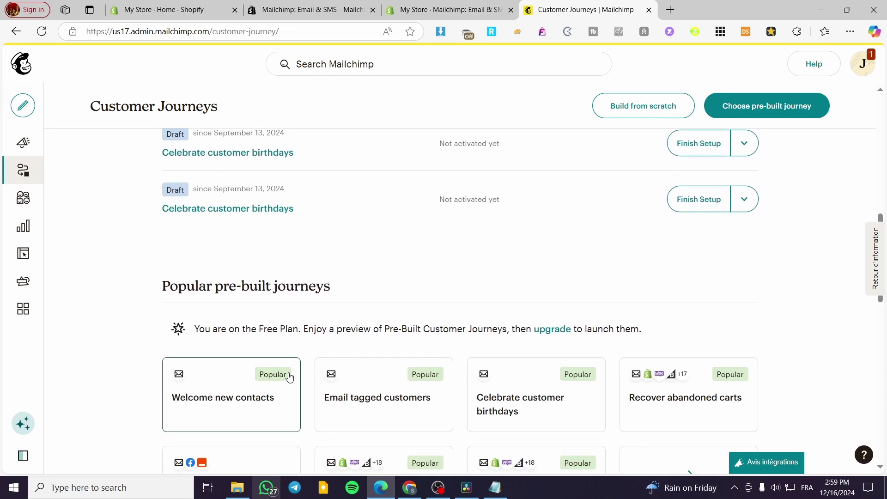
{"action": "scroll", "coordinate": [221, 368], "scroll_direction": "down", "scroll_amount": 3}
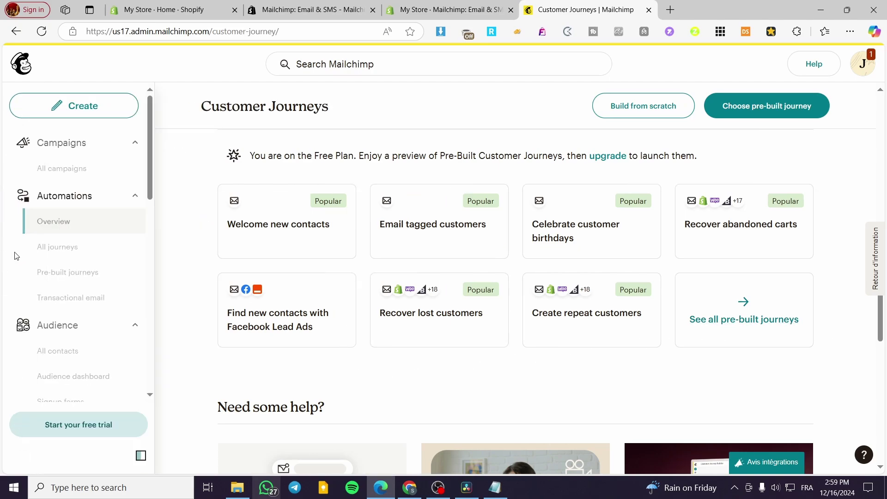
{"action": "scroll", "coordinate": [366, 311], "scroll_direction": "down", "scroll_amount": 7}
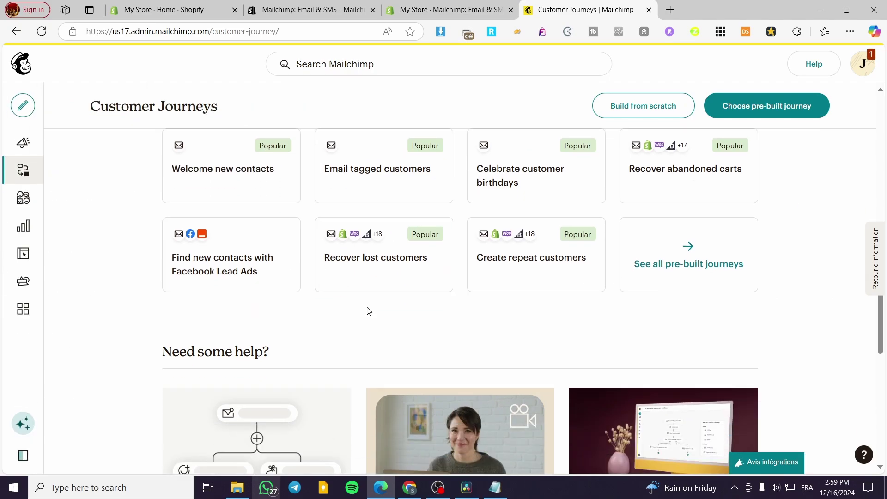
{"action": "scroll", "coordinate": [467, 312], "scroll_direction": "down", "scroll_amount": 5}
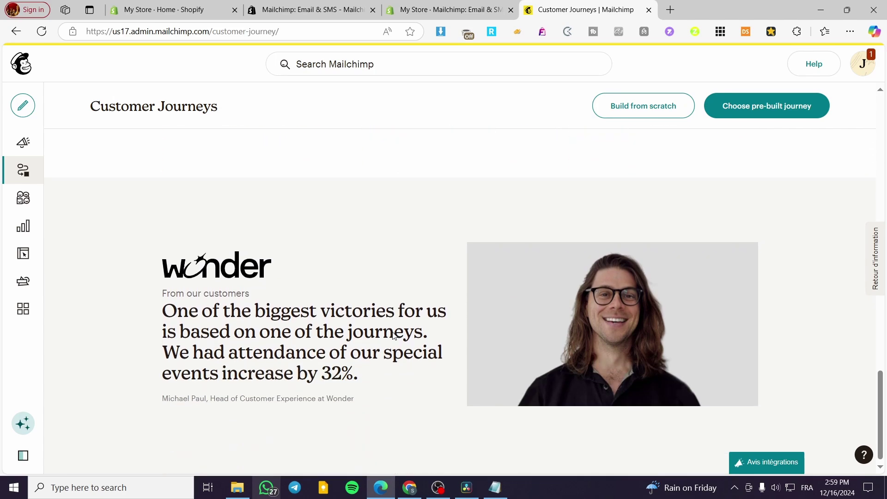
{"action": "scroll", "coordinate": [392, 331], "scroll_direction": "up", "scroll_amount": 12}
{"action": "mouse_move", "coordinate": [74, 210]}
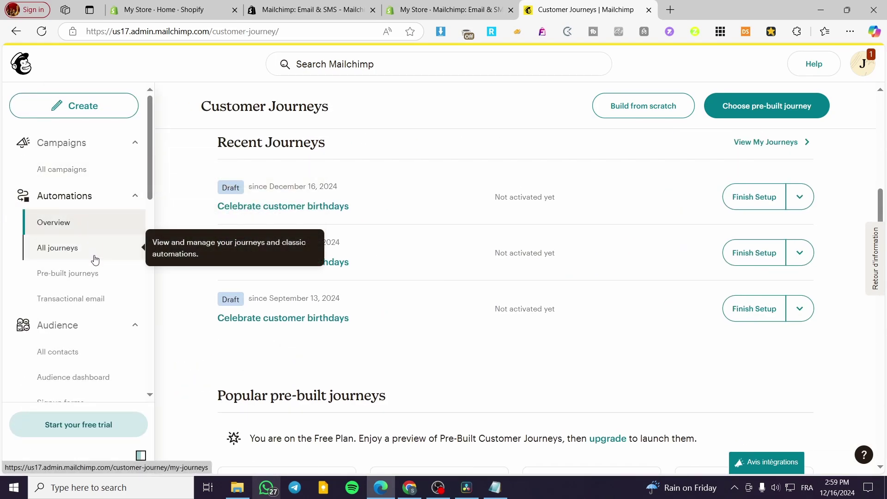
Open the Pre-built Journeys library and browse it back to the Shopify-based templates.
{"action": "left_click", "coordinate": [787, 107]}
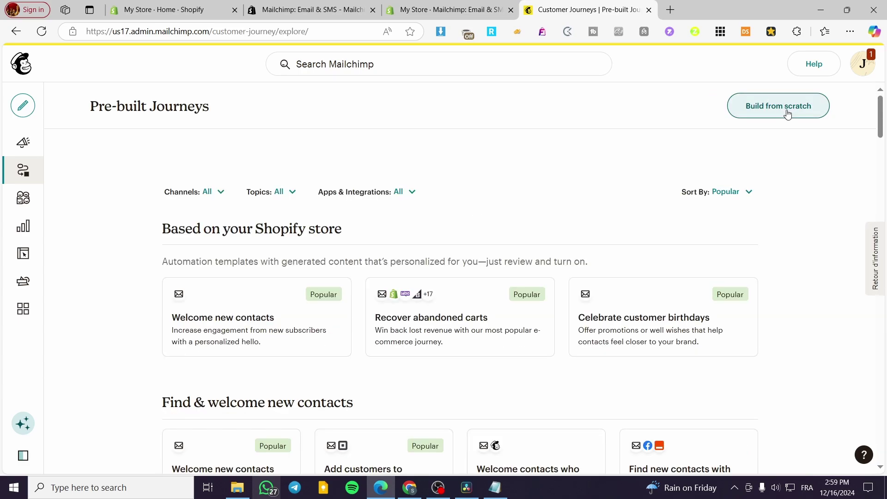
{"action": "scroll", "coordinate": [522, 212], "scroll_direction": "down", "scroll_amount": 5}
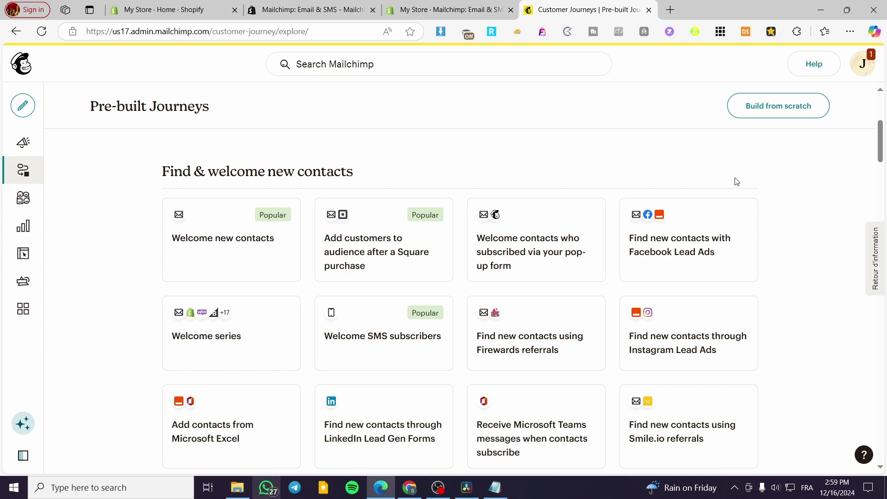
{"action": "scroll", "coordinate": [736, 181], "scroll_direction": "down", "scroll_amount": 3}
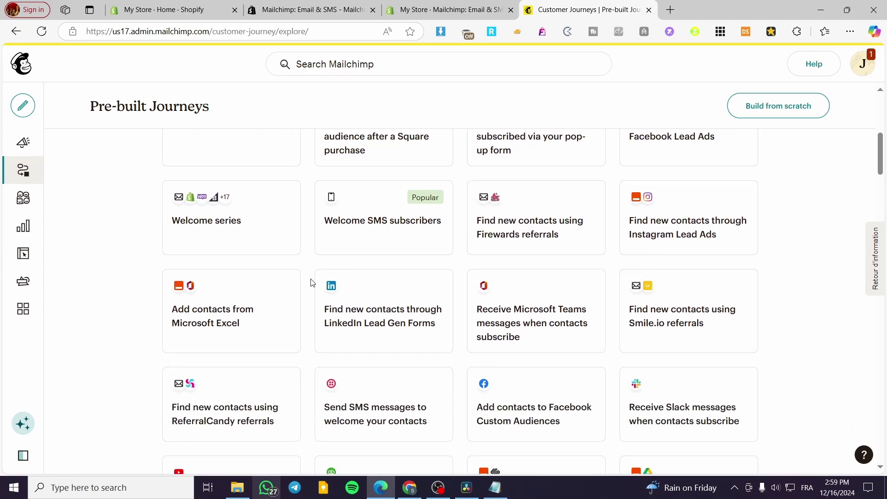
{"action": "scroll", "coordinate": [310, 281], "scroll_direction": "down", "scroll_amount": 3}
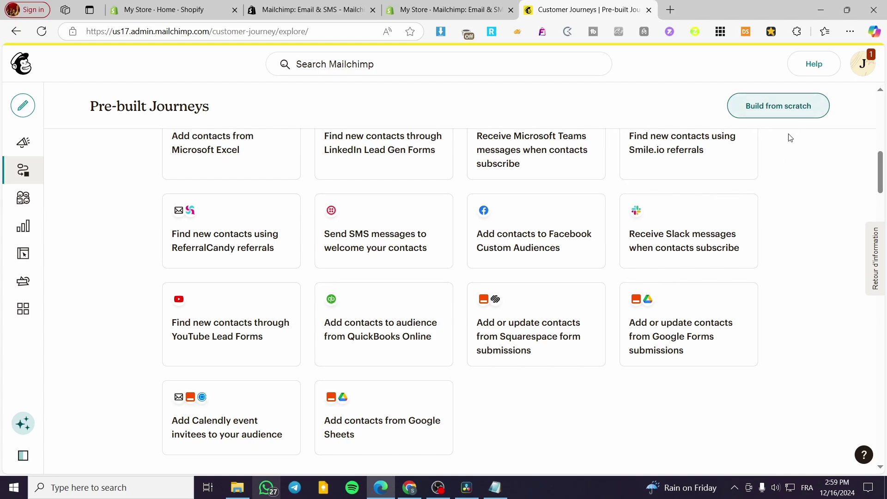
{"action": "scroll", "coordinate": [360, 426], "scroll_direction": "down", "scroll_amount": 5}
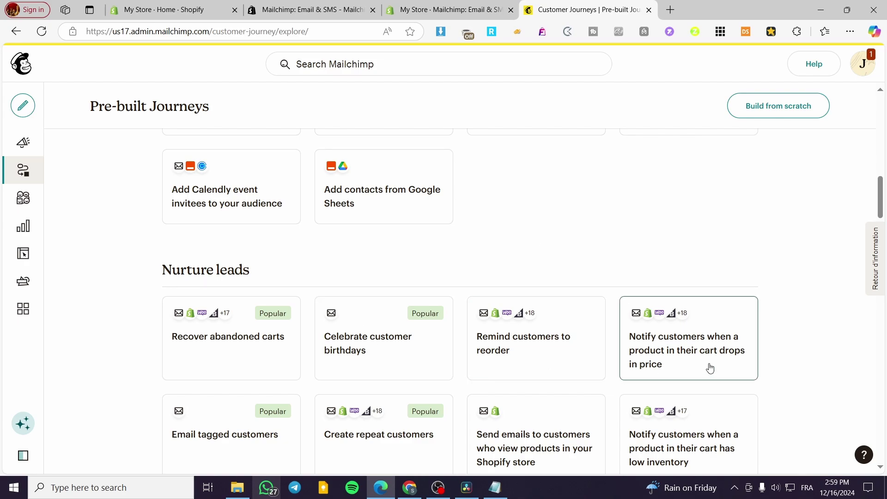
{"action": "scroll", "coordinate": [709, 314], "scroll_direction": "down", "scroll_amount": 3}
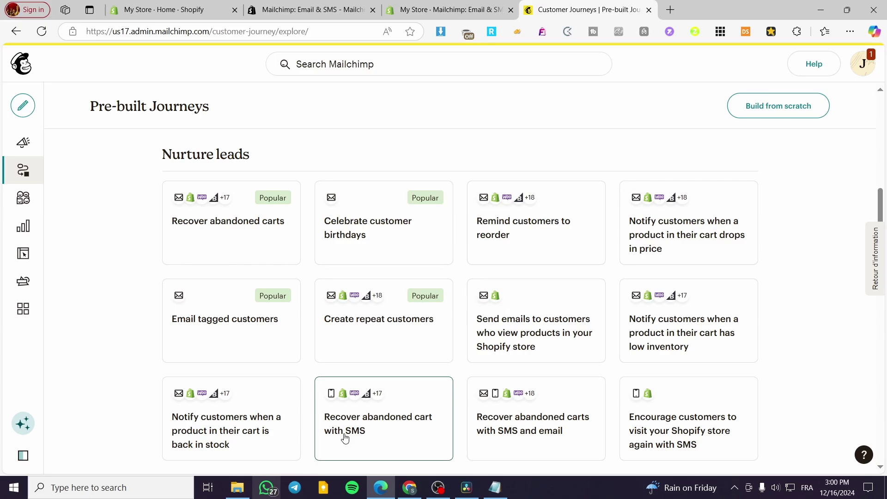
{"action": "scroll", "coordinate": [373, 430], "scroll_direction": "up", "scroll_amount": 15}
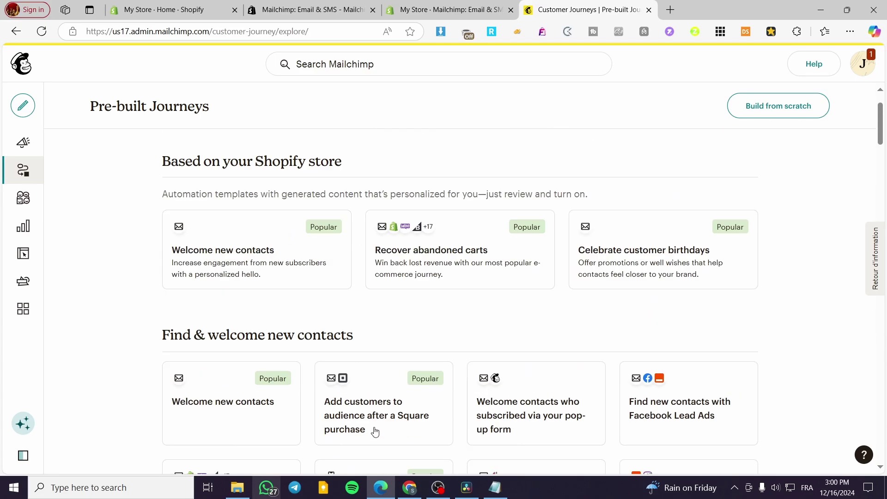
{"action": "scroll", "coordinate": [374, 430], "scroll_direction": "down", "scroll_amount": 5}
{"action": "scroll", "coordinate": [407, 418], "scroll_direction": "up", "scroll_amount": 4}
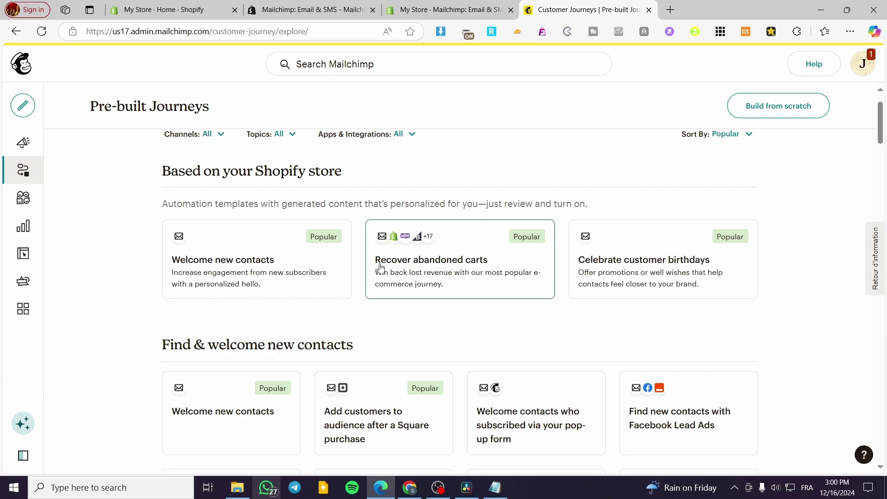
Open the Recover abandoned carts template and review its journey diagram.
{"action": "left_click", "coordinate": [452, 271]}
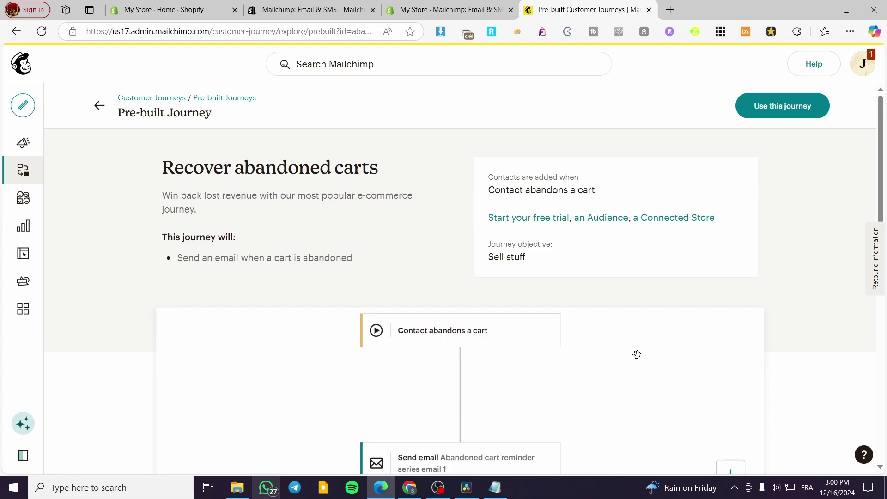
{"action": "scroll", "coordinate": [637, 356], "scroll_direction": "down", "scroll_amount": 1}
{"action": "scroll", "coordinate": [818, 335], "scroll_direction": "down", "scroll_amount": 3}
{"action": "scroll", "coordinate": [513, 309], "scroll_direction": "up", "scroll_amount": 3}
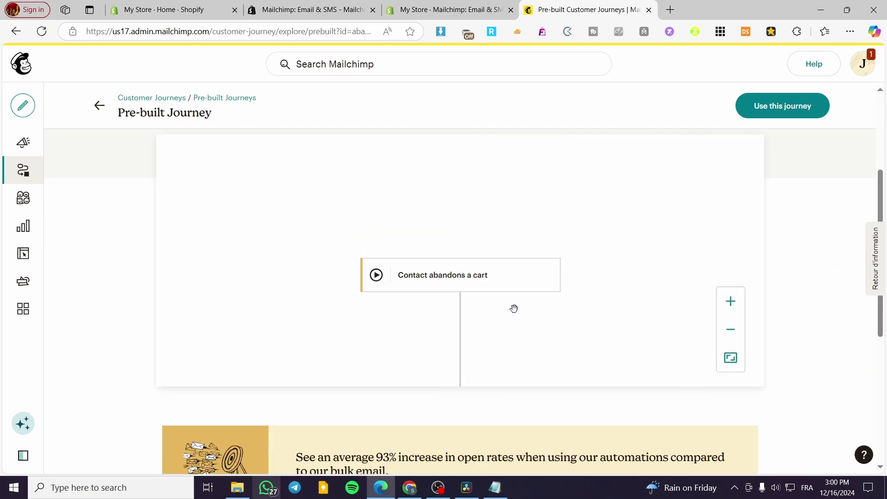
{"action": "scroll", "coordinate": [462, 305], "scroll_direction": "down", "scroll_amount": 1}
{"action": "scroll", "coordinate": [409, 279], "scroll_direction": "down", "scroll_amount": 1}
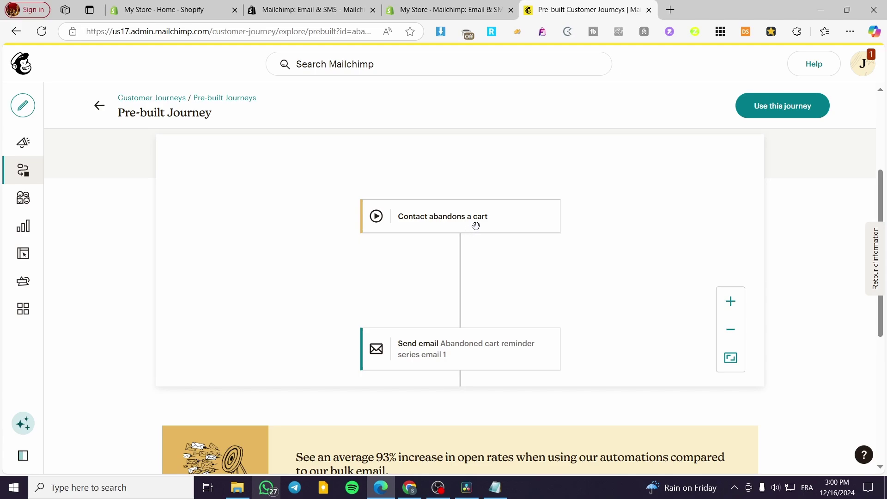
{"action": "scroll", "coordinate": [475, 224], "scroll_direction": "down", "scroll_amount": 2}
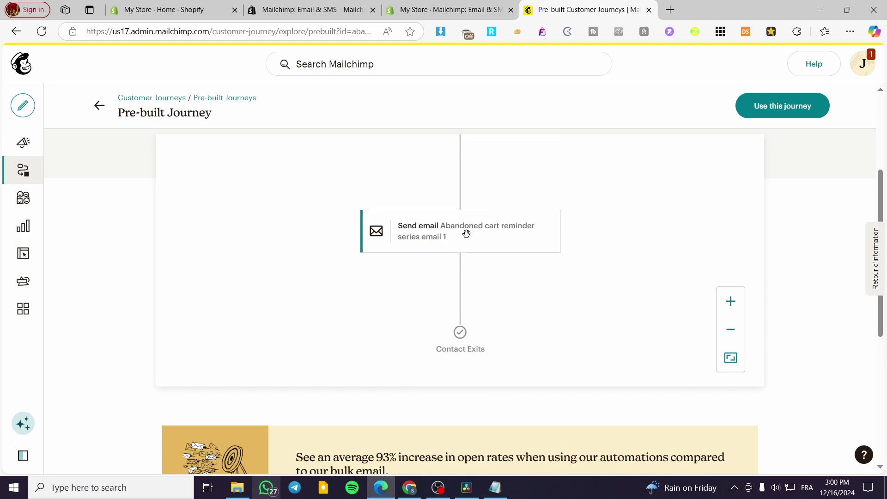
{"action": "scroll", "coordinate": [527, 234], "scroll_direction": "up", "scroll_amount": 3}
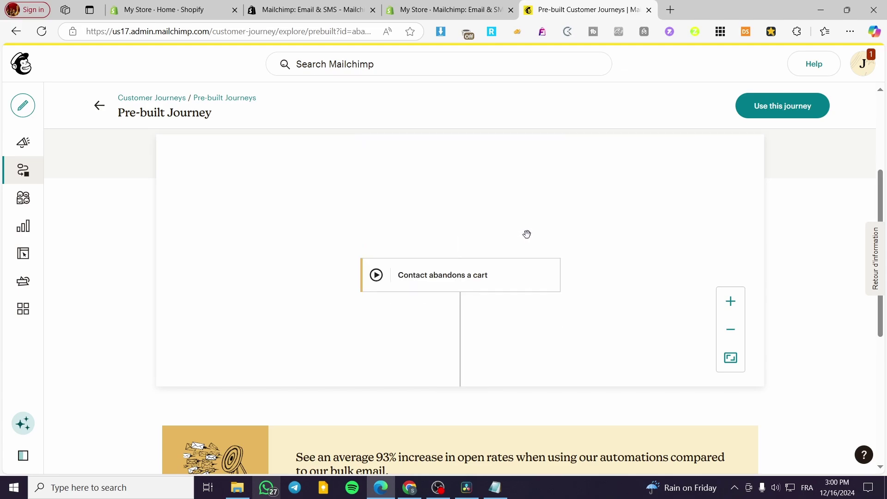
Use the template and confirm the linked audience to open the draft in the builder.
{"action": "scroll", "coordinate": [524, 244], "scroll_direction": "down", "scroll_amount": 2}
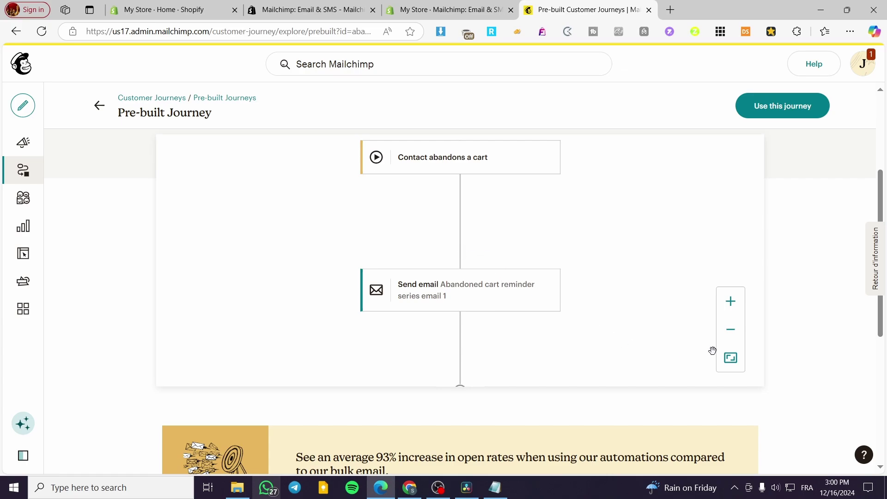
{"action": "left_click", "coordinate": [768, 109]}
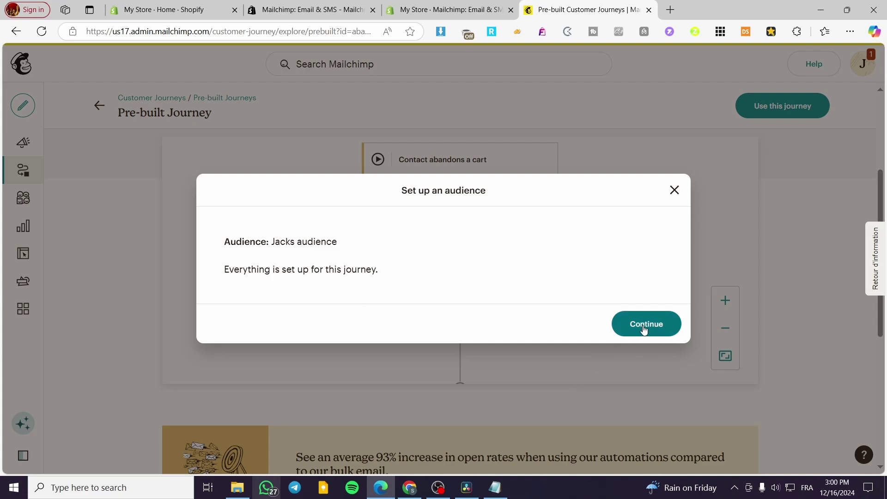
{"action": "left_click", "coordinate": [645, 330]}
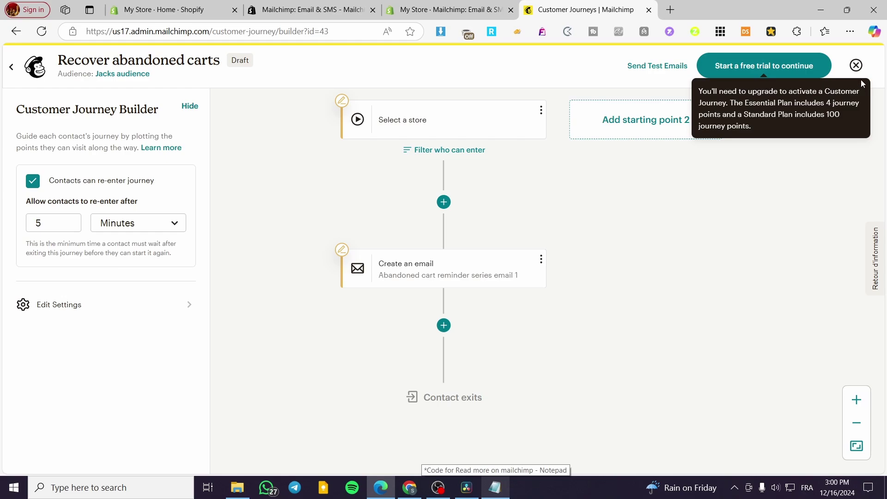
Set the journey's starting trigger store to My Store.
{"action": "scroll", "coordinate": [443, 162], "scroll_direction": "up", "scroll_amount": 3}
{"action": "left_click", "coordinate": [433, 231]}
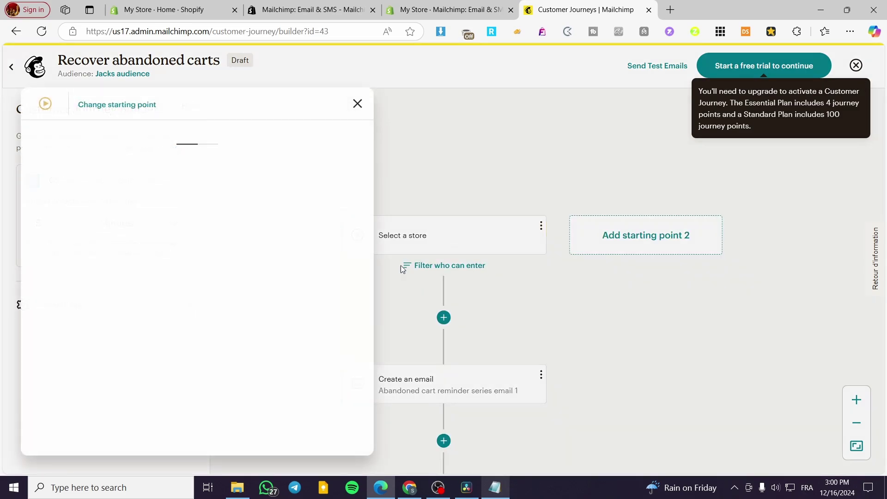
{"action": "left_click", "coordinate": [116, 190]}
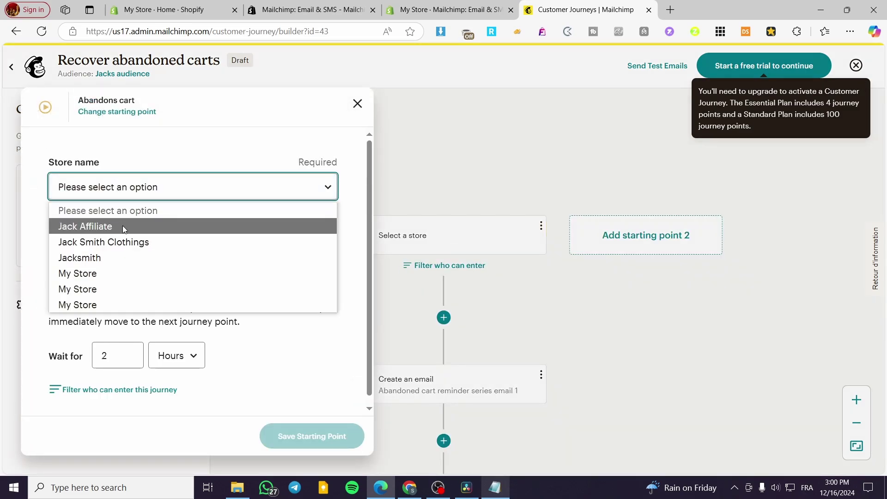
{"action": "left_click", "coordinate": [181, 303]}
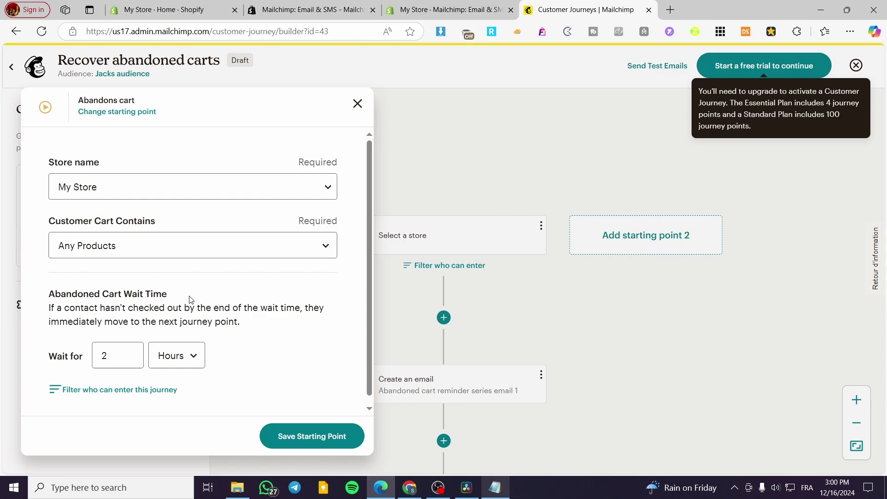
Keep the cart condition as Any Products and save the abandoned cart starting point.
{"action": "left_click", "coordinate": [172, 251]}
{"action": "left_click", "coordinate": [174, 269]}
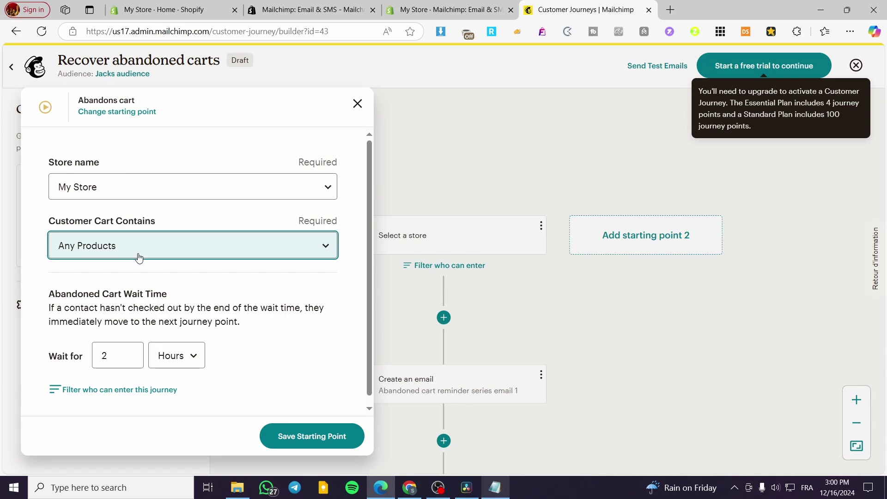
{"action": "left_click", "coordinate": [138, 258]}
{"action": "left_click", "coordinate": [154, 283]}
{"action": "left_click", "coordinate": [165, 257]}
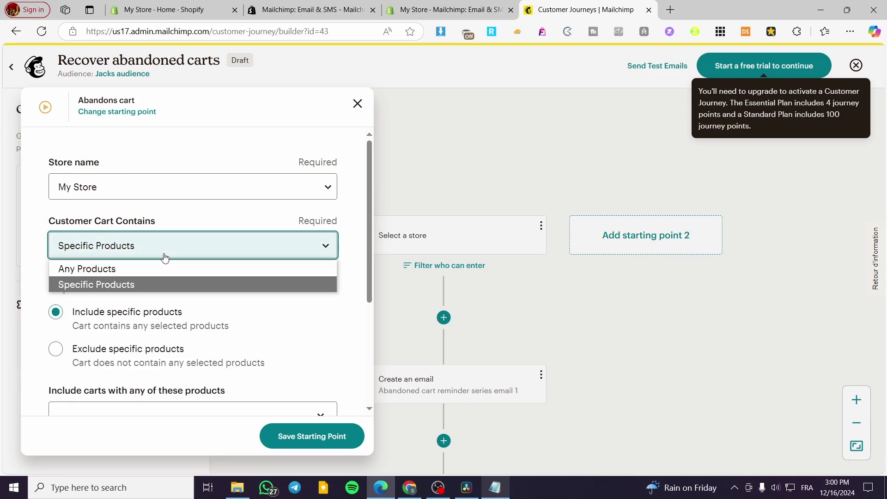
{"action": "left_click", "coordinate": [156, 270]}
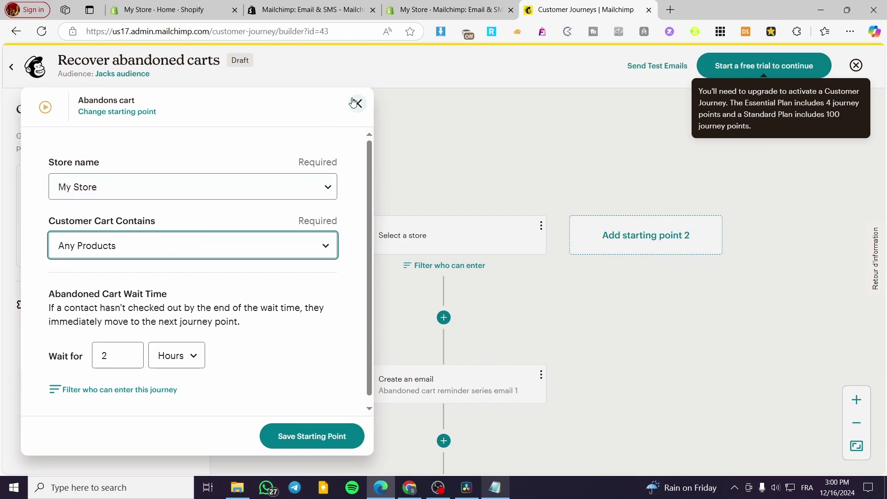
{"action": "left_click", "coordinate": [62, 253]}
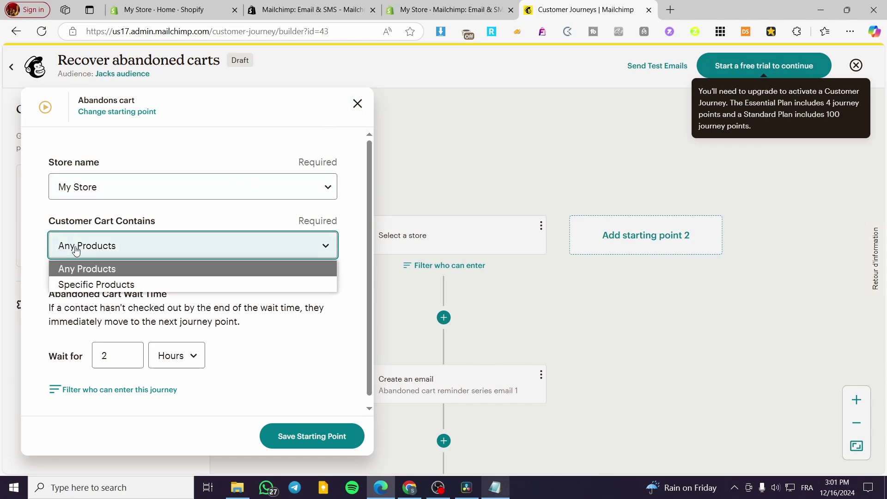
{"action": "left_click", "coordinate": [113, 267]}
{"action": "left_click", "coordinate": [302, 437]}
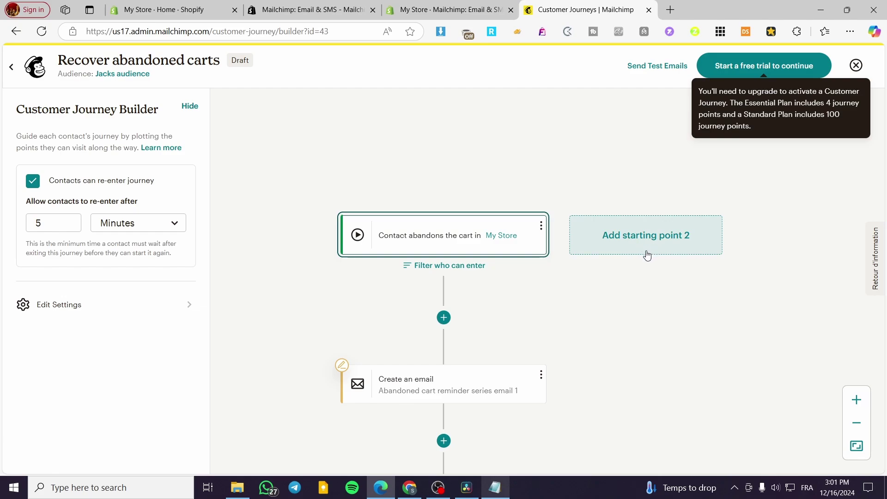
Open the reminder email step's settings and start designing it from a template.
{"action": "scroll", "coordinate": [474, 303], "scroll_direction": "down", "scroll_amount": 3}
{"action": "left_click", "coordinate": [478, 275]}
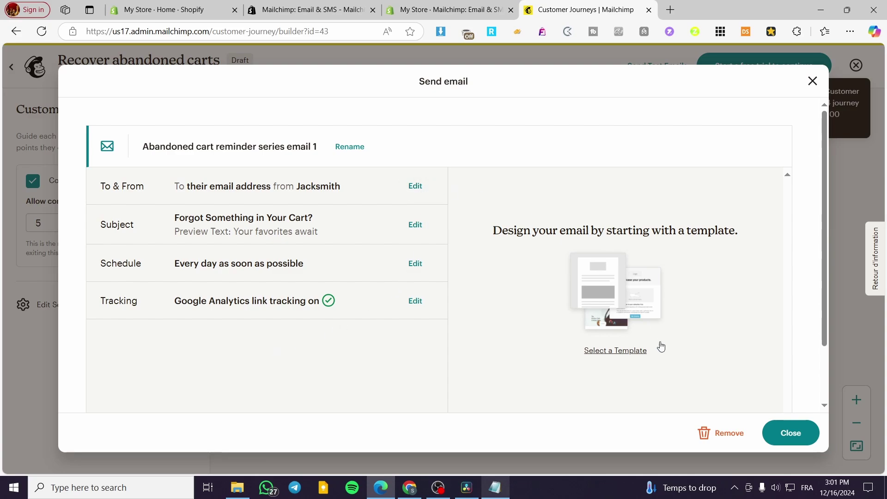
{"action": "left_click", "coordinate": [638, 351]}
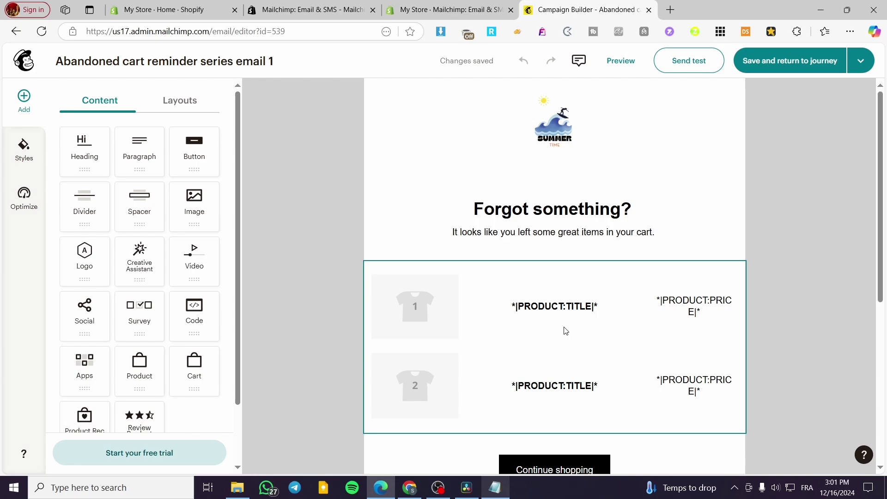
Review the 'Abandoned cart reminder series email 1' draft in the email editor.
{"action": "scroll", "coordinate": [565, 331], "scroll_direction": "down", "scroll_amount": 2}
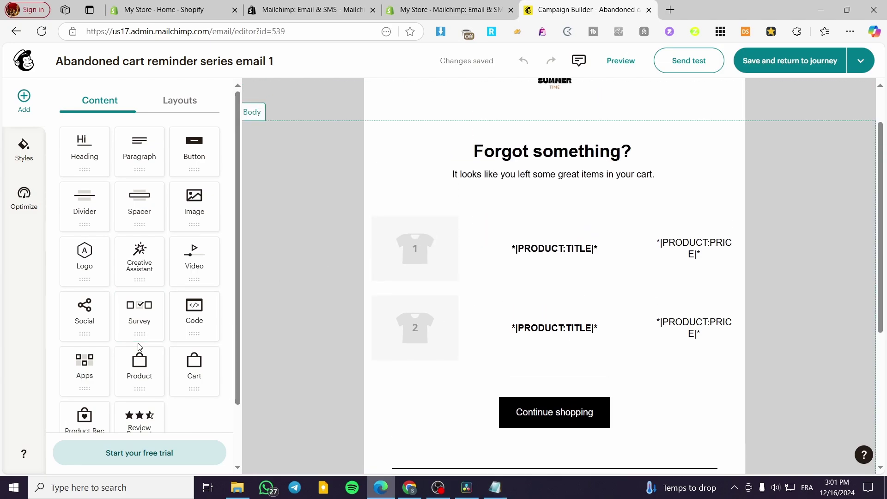
{"action": "scroll", "coordinate": [641, 252], "scroll_direction": "up", "scroll_amount": 2}
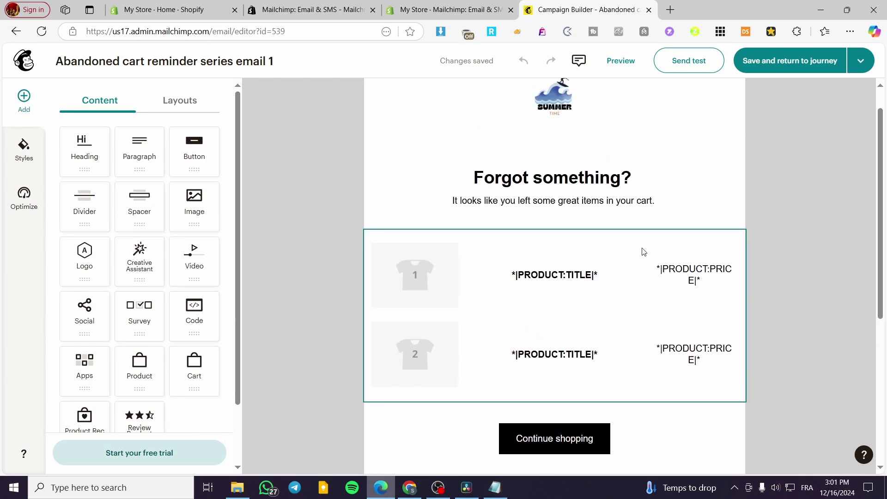
{"action": "mouse_move", "coordinate": [131, 216]}
{"action": "left_mouse_down"}
{"action": "mouse_move", "coordinate": [485, 253]}
{"action": "mouse_move", "coordinate": [134, 221]}
{"action": "left_mouse_up"}
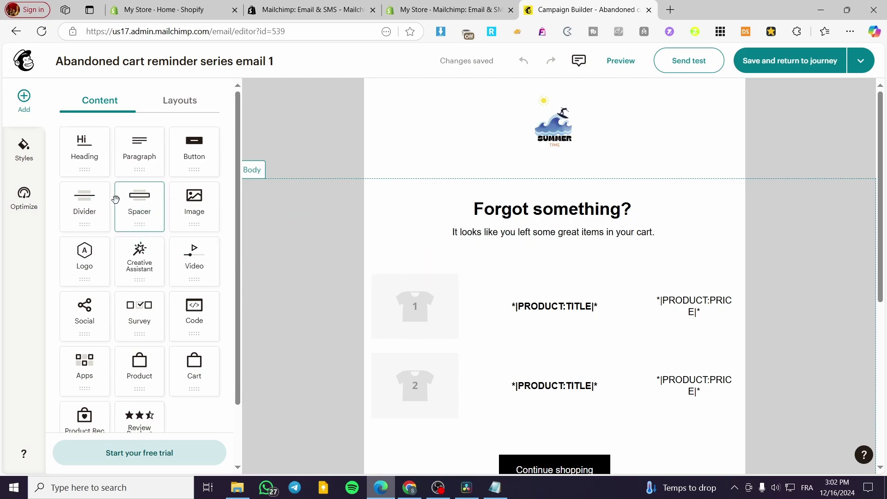
Save the email back to the journey, then close the journey and Shopify Mailchimp app tabs.
{"action": "left_click", "coordinate": [791, 72]}
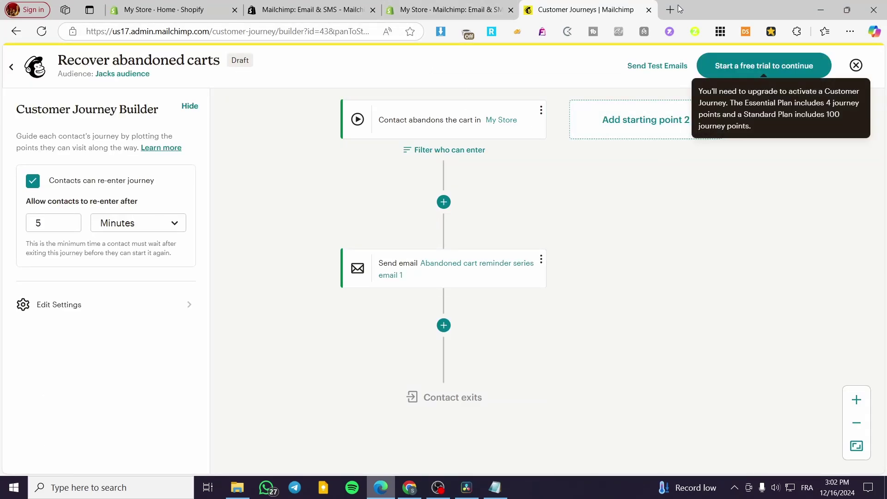
{"action": "left_click", "coordinate": [649, 10]}
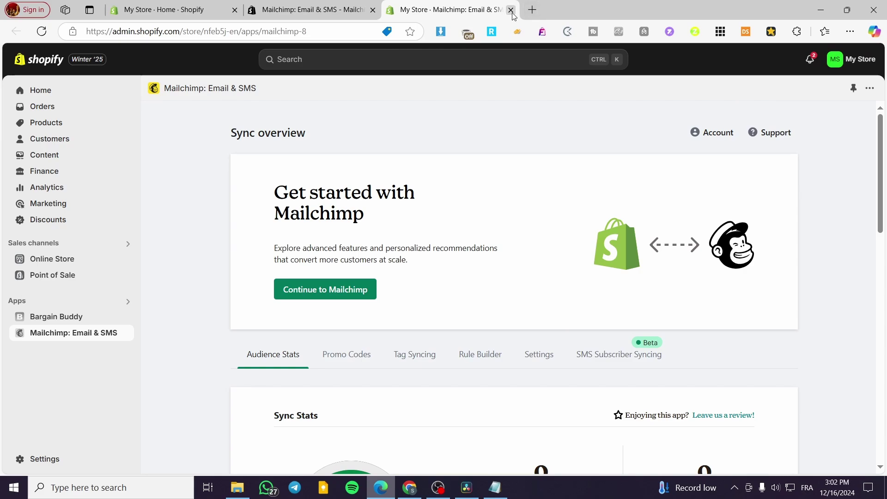
{"action": "left_click", "coordinate": [511, 10]}
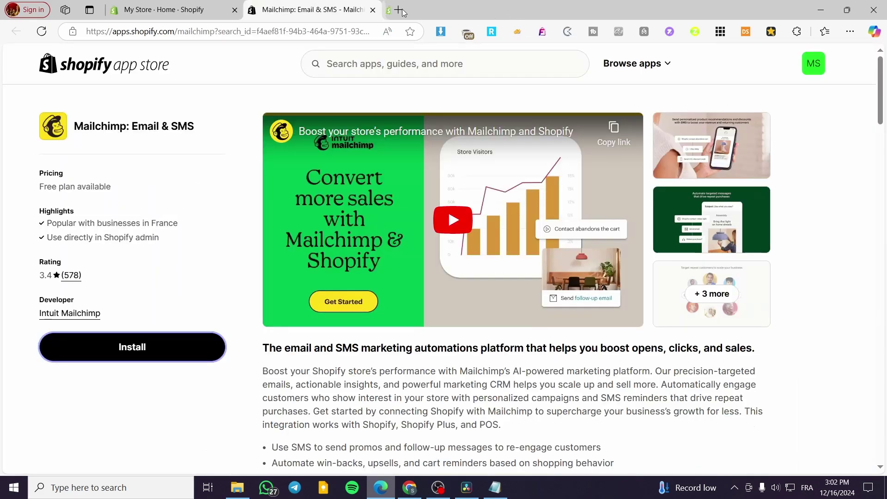
Type 'Kla' in the App Store search, then load the Klaviyo website via the address bar.
{"action": "left_click", "coordinate": [363, 57]}
{"action": "type", "text": "Kla"}
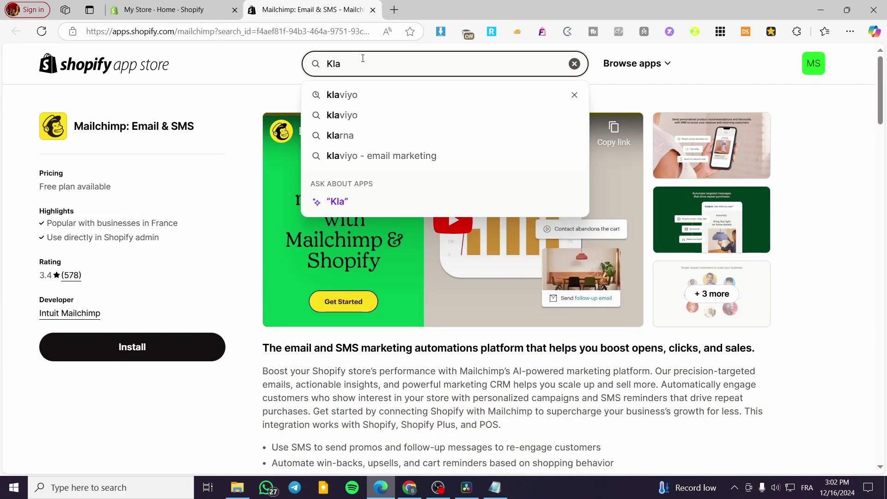
{"action": "left_click", "coordinate": [367, 32]}
{"action": "type", "text": "k"}
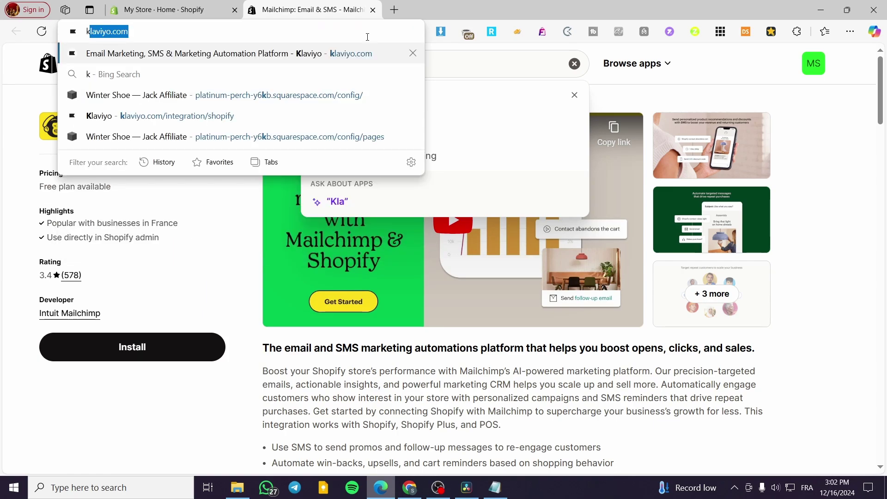
{"action": "type", "text": "laviyo"}
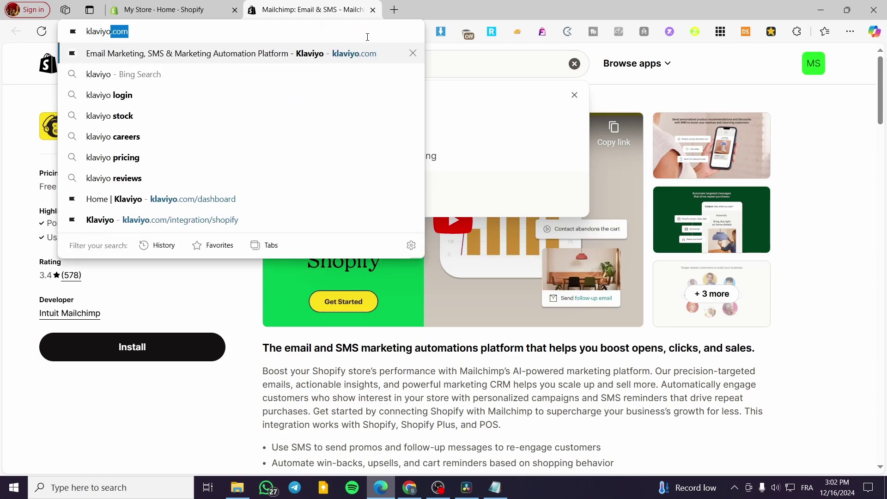
{"action": "key", "text": "Return"}
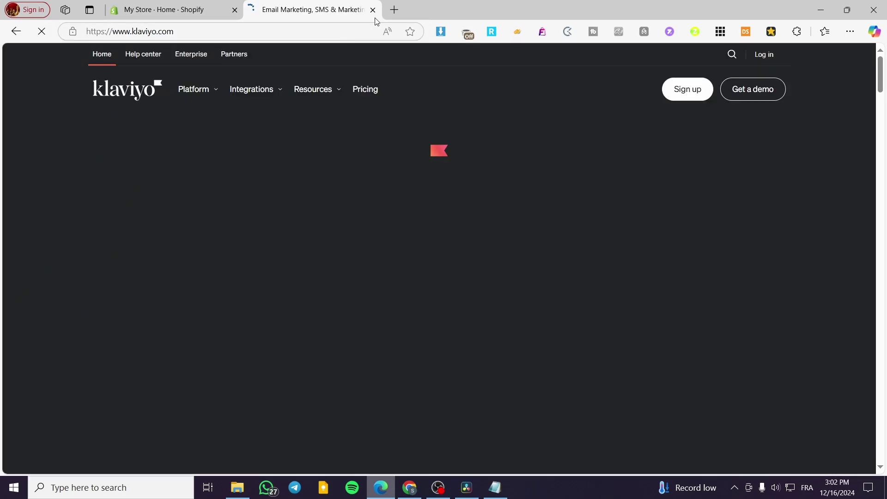
Load zapier.com/app/home in a new tab, then return to the Klaviyo tab.
{"action": "left_click", "coordinate": [394, 10]}
{"action": "type", "text": "Zapier"}
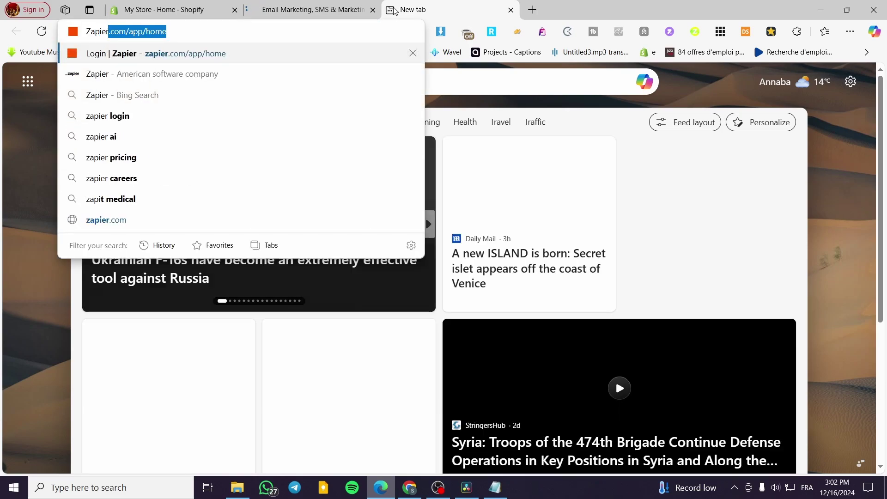
{"action": "key", "text": "Return"}
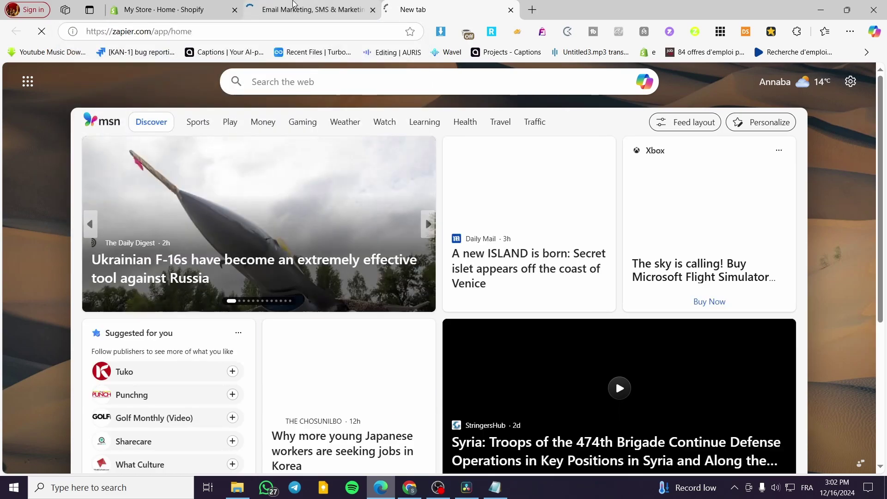
{"action": "left_click", "coordinate": [319, 10]}
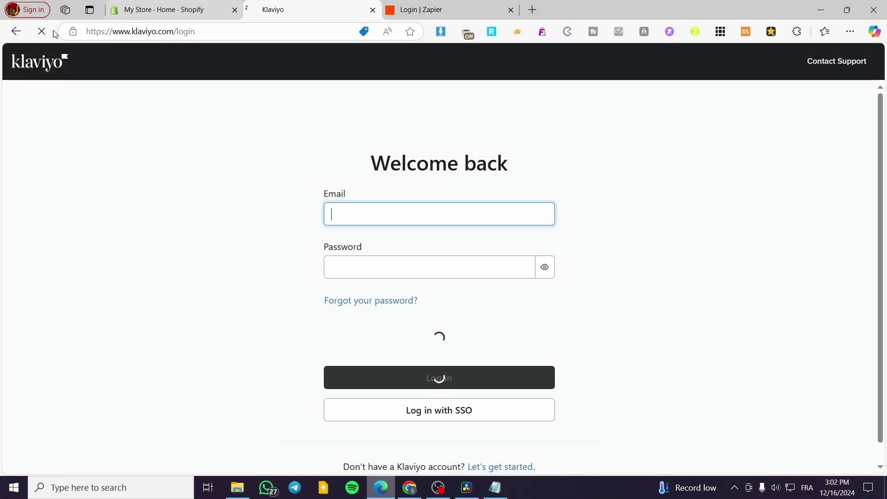
Go back from the login page to the klaviyo.com home page and scroll to its channel cards.
{"action": "key", "text": "alt+Left"}
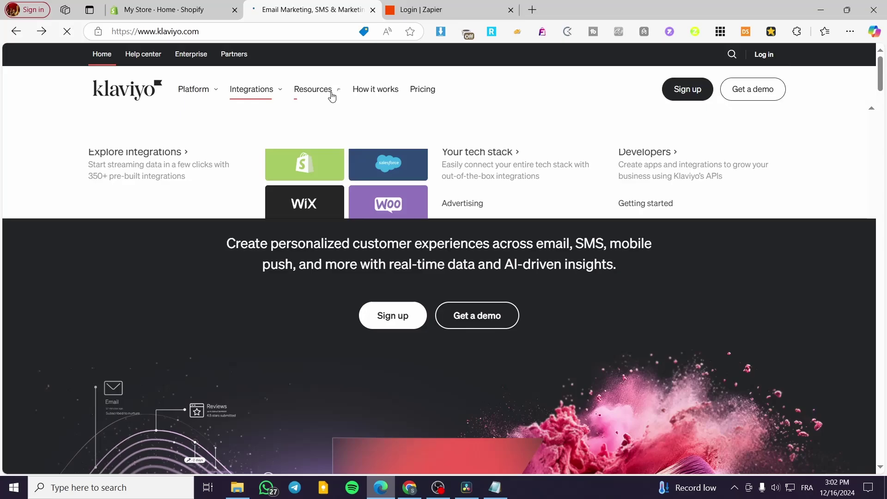
{"action": "mouse_move", "coordinate": [332, 95]}
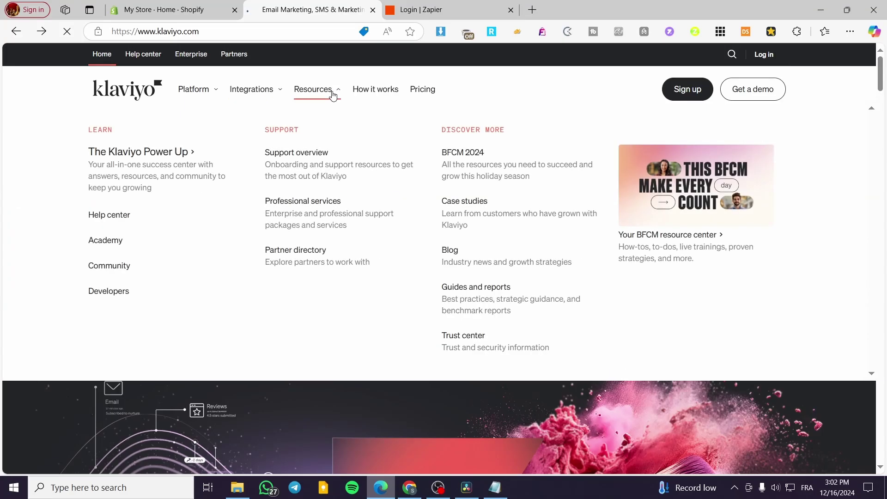
{"action": "scroll", "coordinate": [370, 97], "scroll_direction": "down", "scroll_amount": 8}
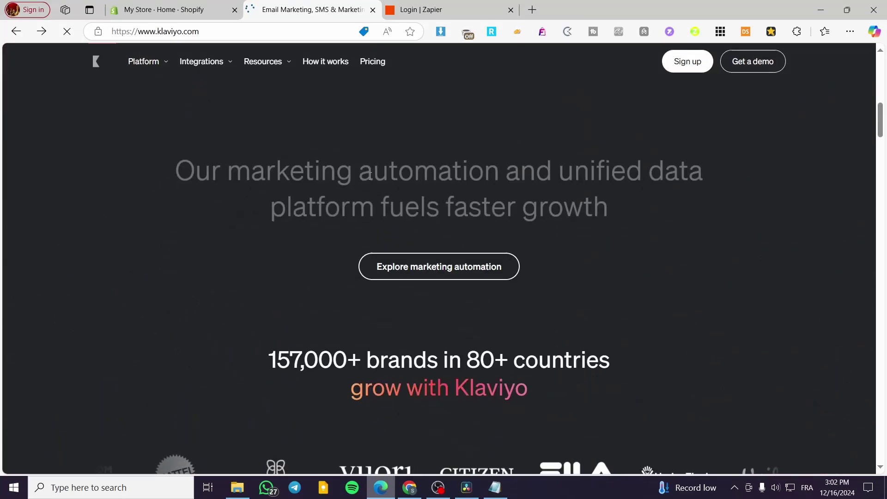
{"action": "scroll", "coordinate": [337, 207], "scroll_direction": "down", "scroll_amount": 6}
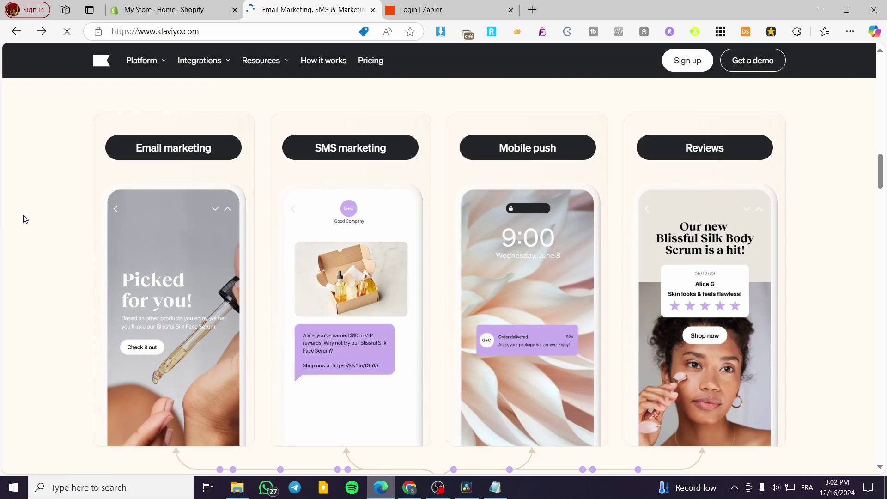
Switch to the Zapier login tab and close it.
{"action": "mouse_move", "coordinate": [191, 200]}
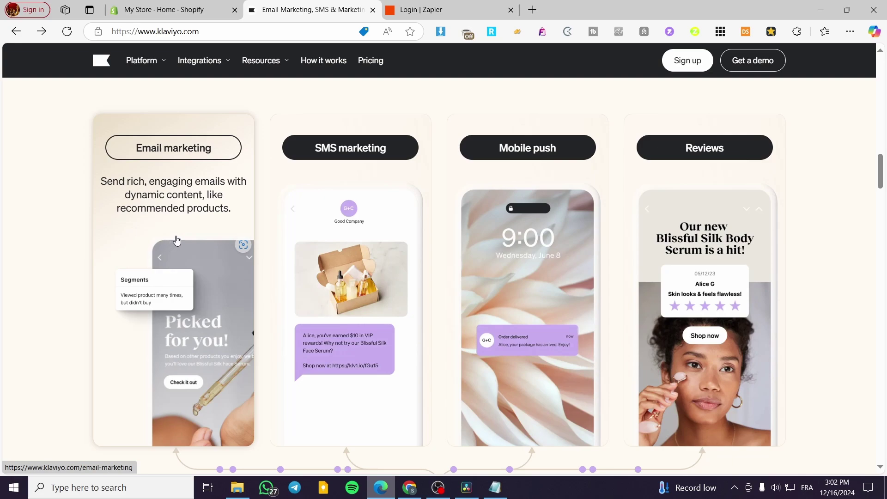
{"action": "left_click", "coordinate": [444, 9]}
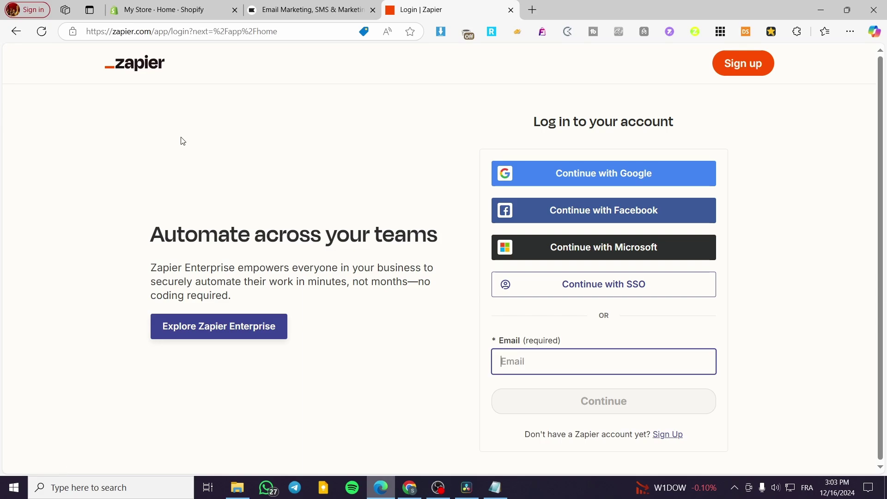
{"action": "left_click", "coordinate": [510, 10]}
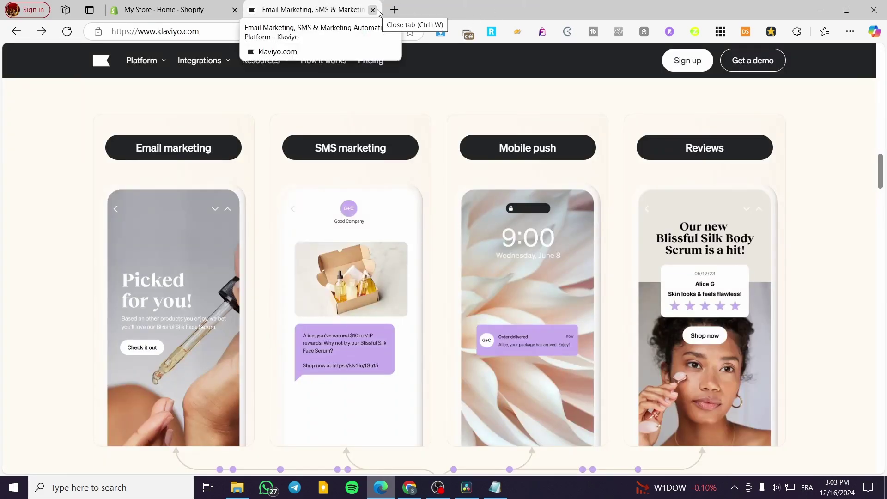